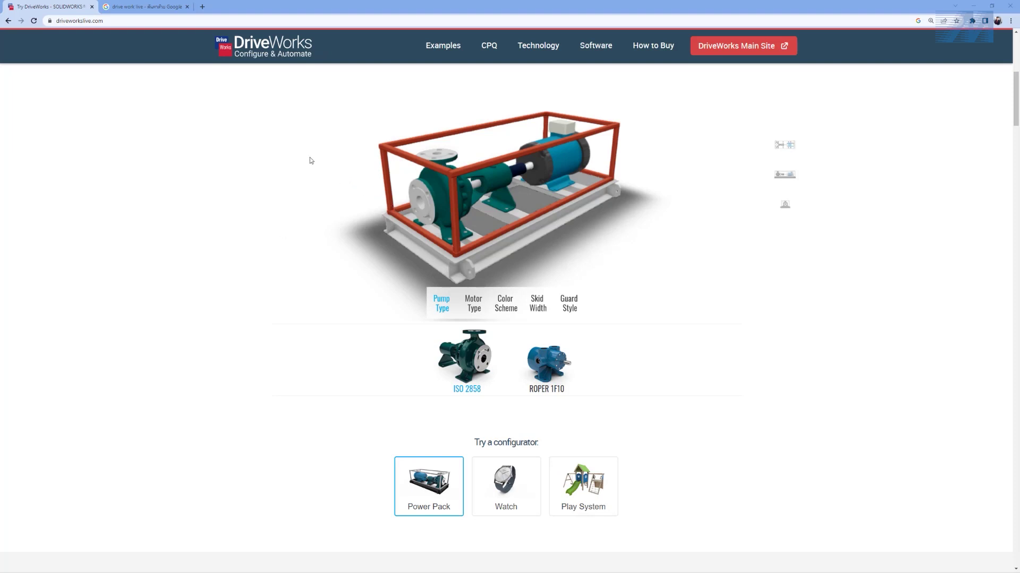
# - Glance at the 'drive work live' search results, then return to the DriveWorks Live page
pyautogui.click(160, 7)
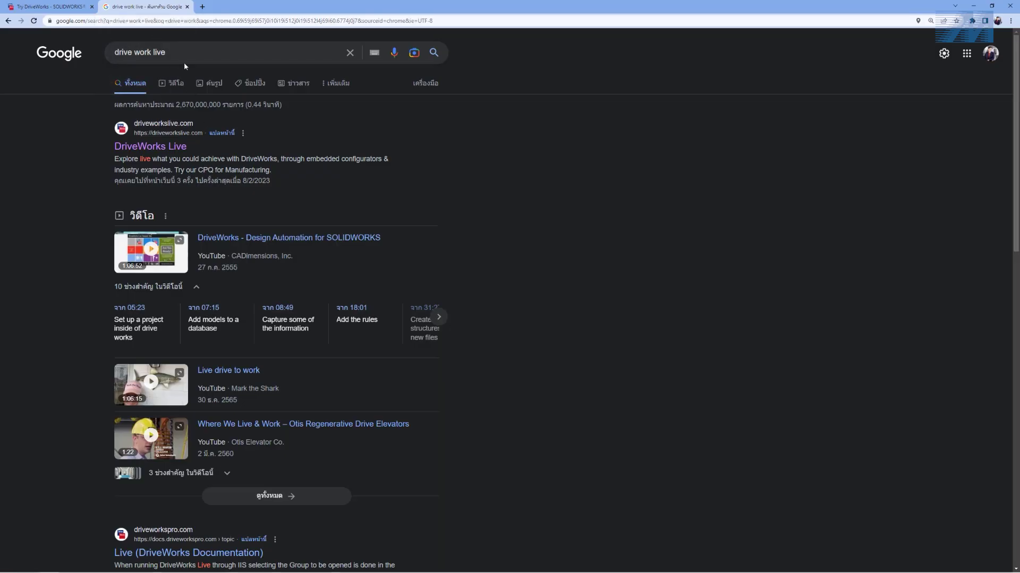
pyautogui.hotkey('ctrl', 'a')
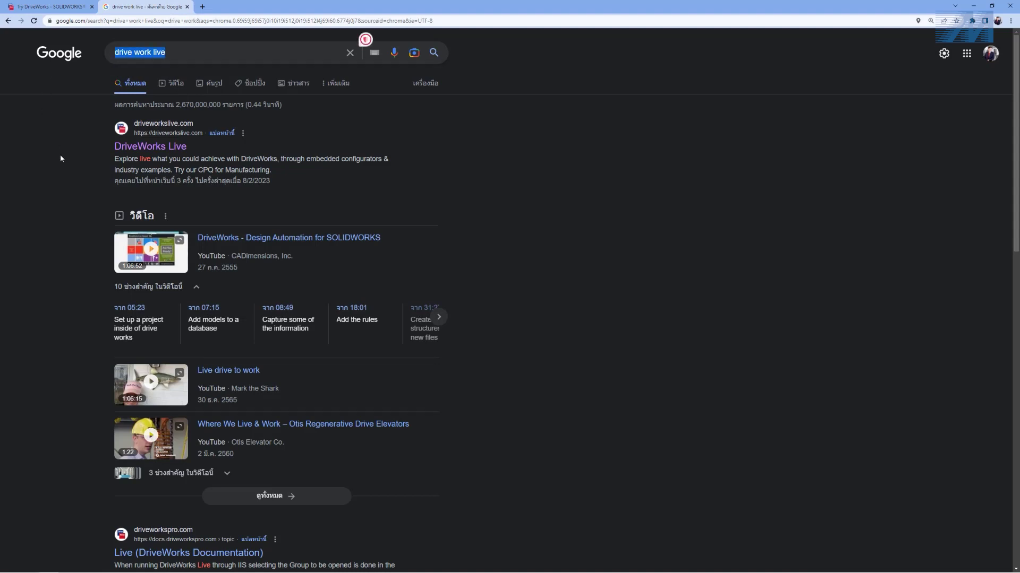
pyautogui.doubleClick(60, 158)
pyautogui.click(61, 158)
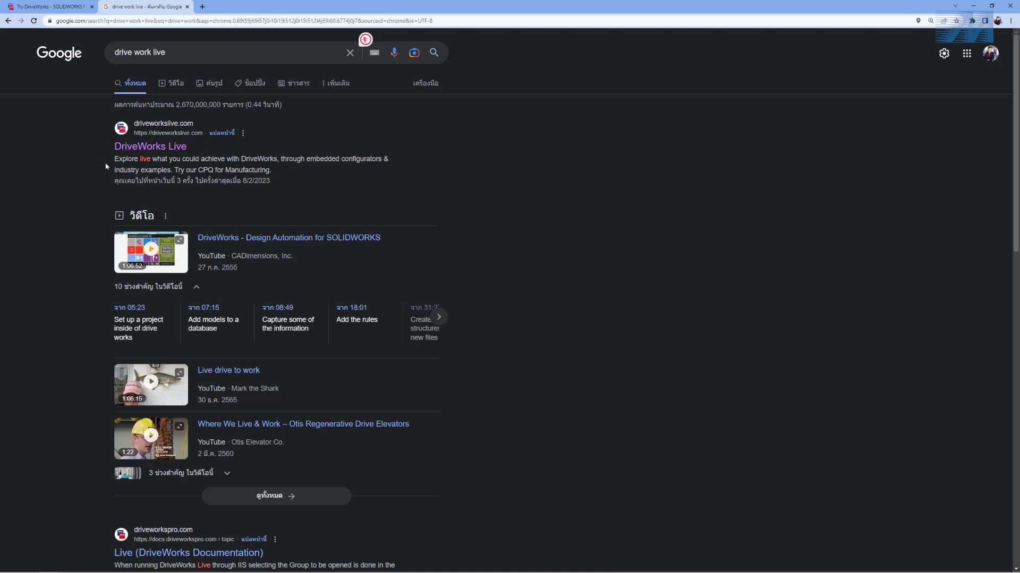
pyautogui.click(51, 7)
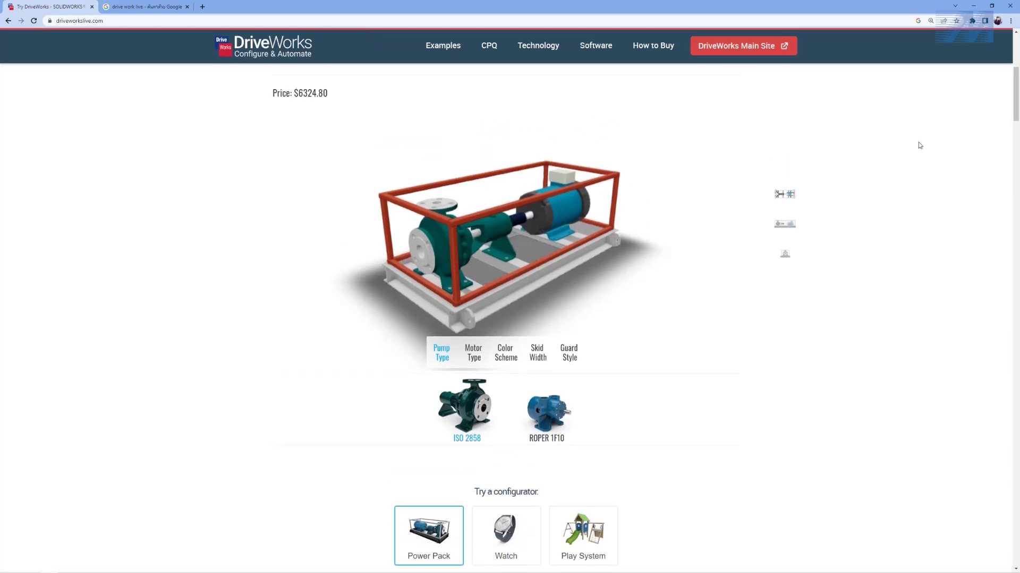
# - View the pump package from the side, from directly above, then tilted at an angle
pyautogui.scroll(5, 920, 145)
pyautogui.scroll(-3, 920, 145)
pyautogui.scroll(-1, 920, 145)
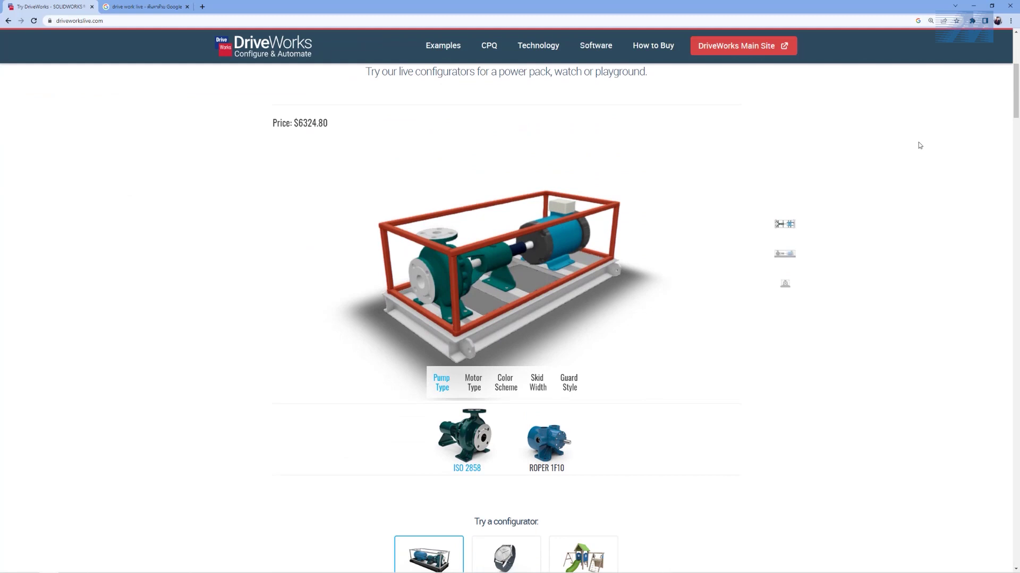
pyautogui.scroll(-1, 918, 145)
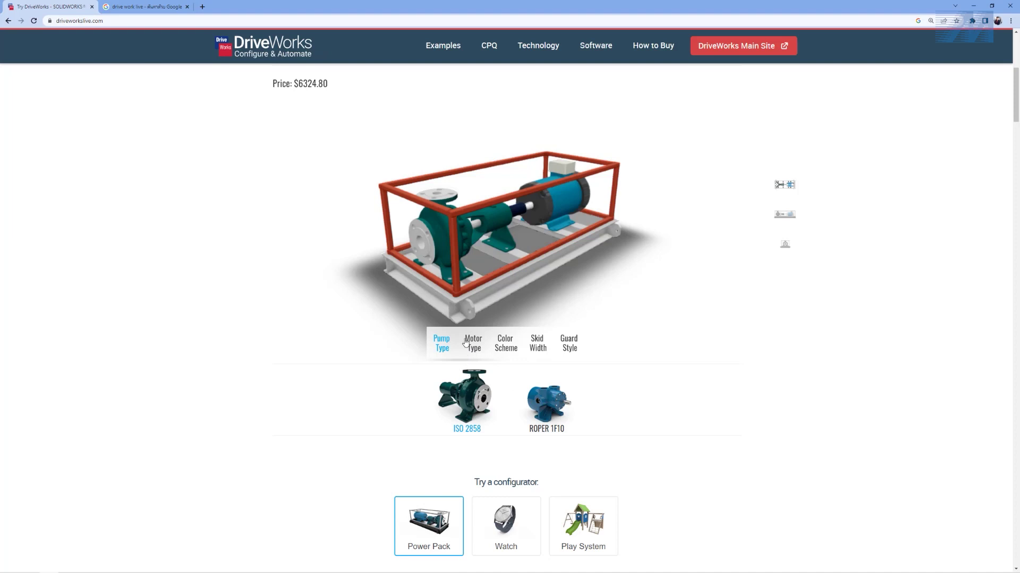
pyautogui.click(784, 209)
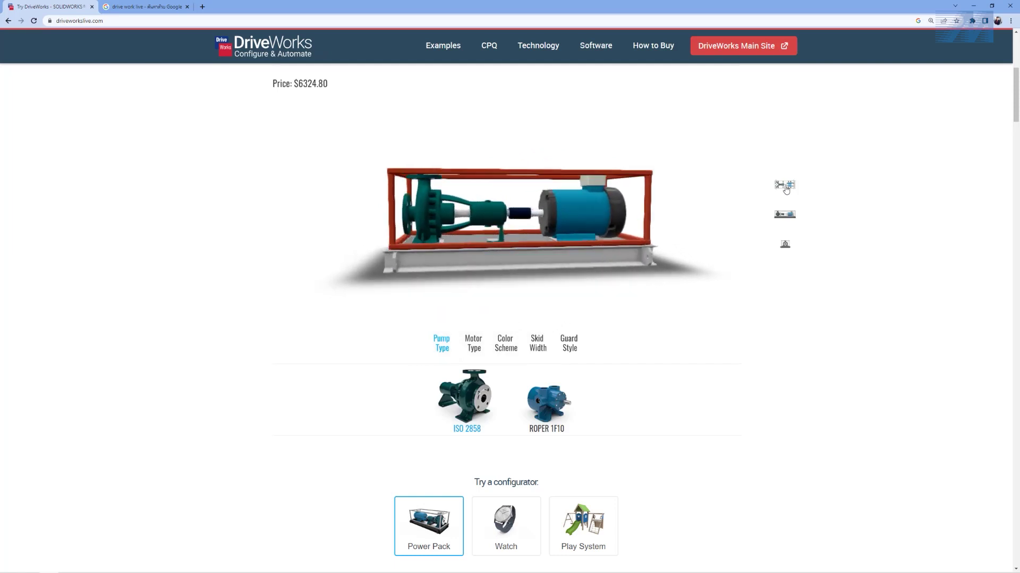
pyautogui.click(784, 215)
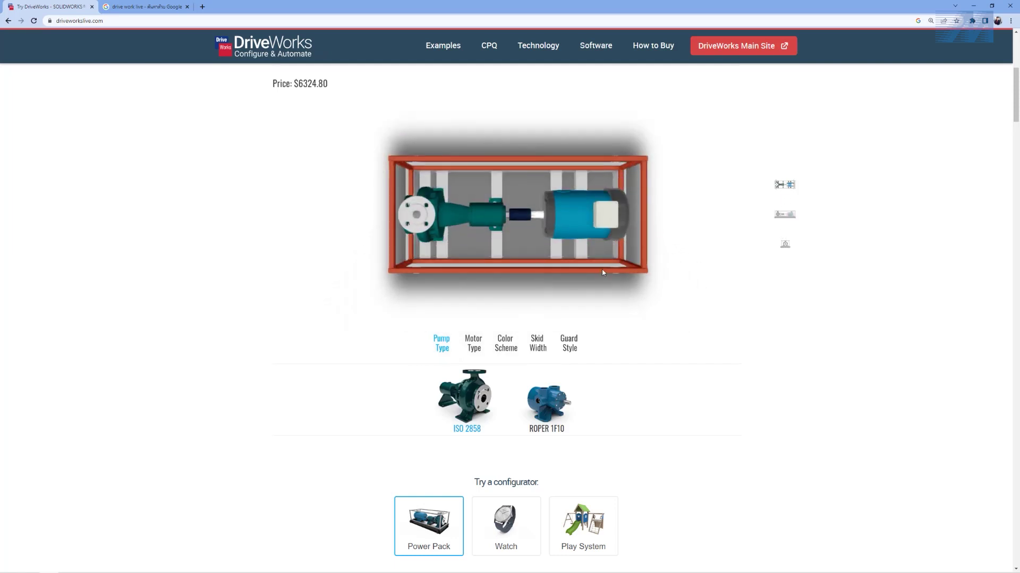
pyautogui.moveTo(611, 238); pyautogui.dragTo(594, 258)
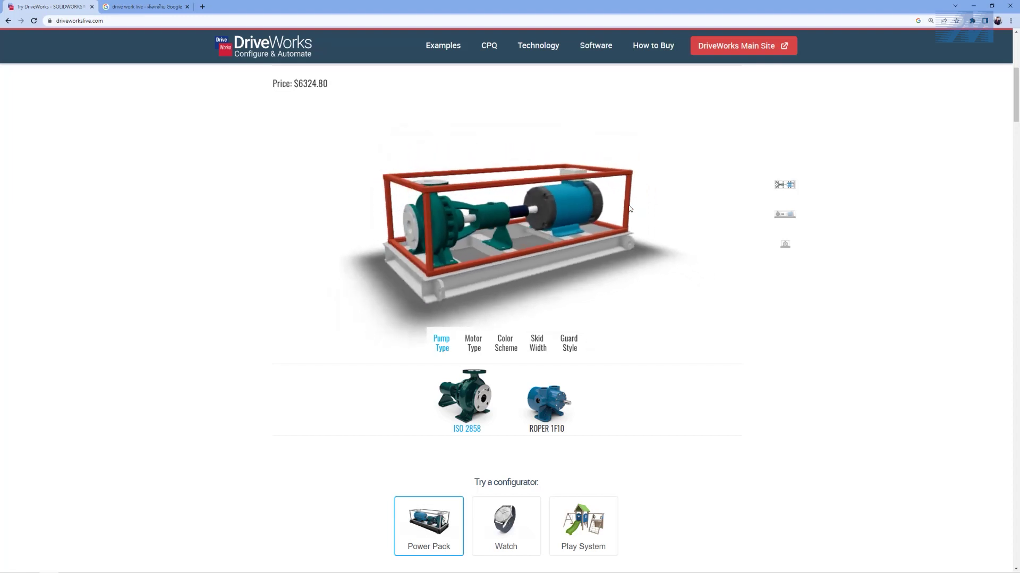
# - Fit the yellow CFM3615T motor and apply the Lemon Burst colour scheme
pyautogui.click(474, 343)
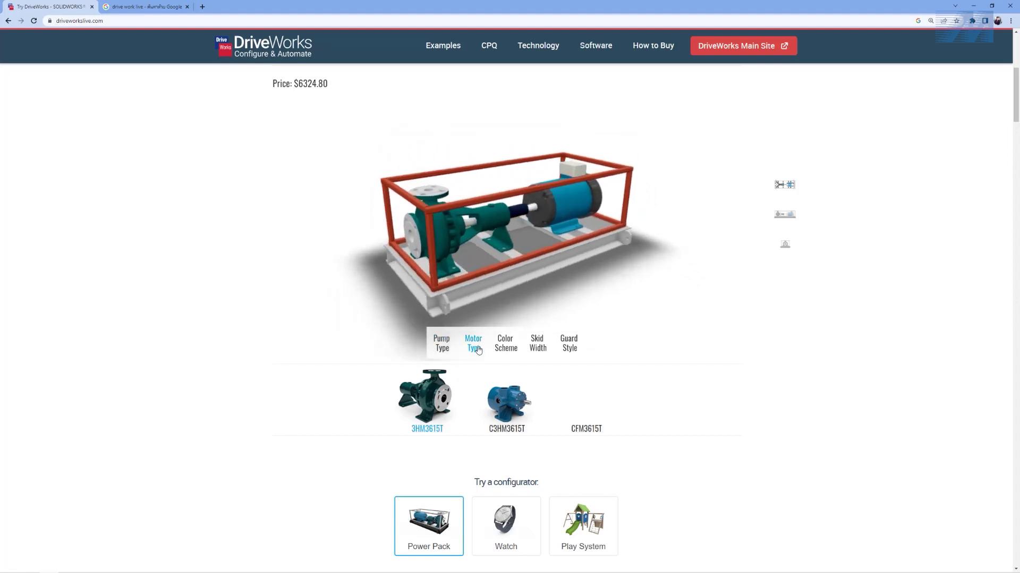
pyautogui.click(518, 397)
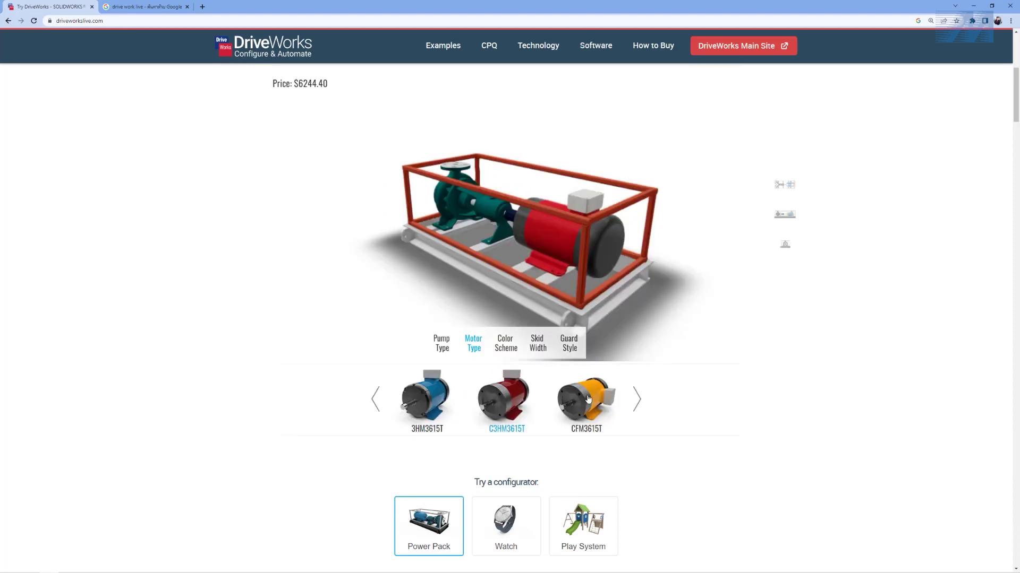
pyautogui.click(635, 399)
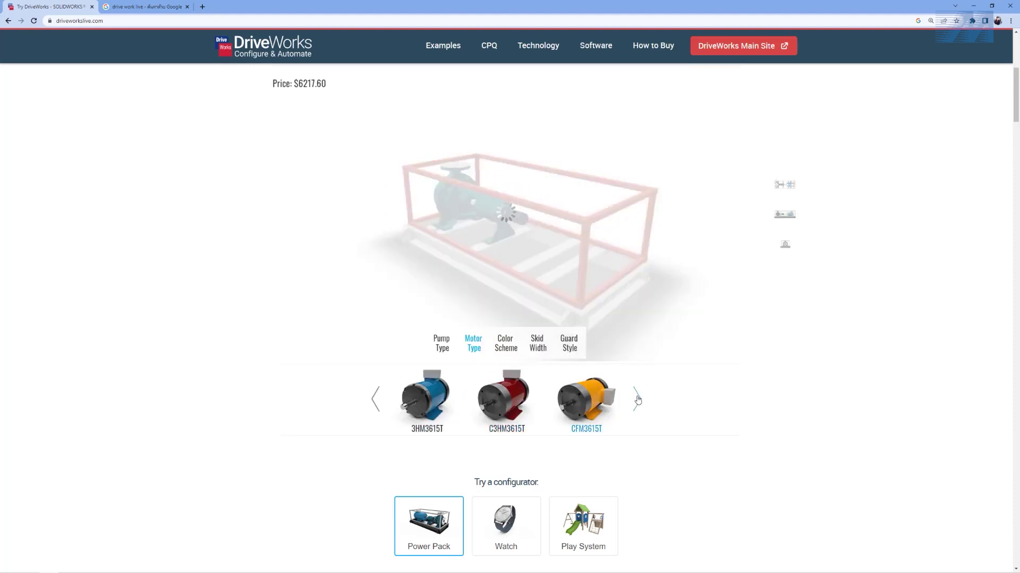
pyautogui.click(516, 349)
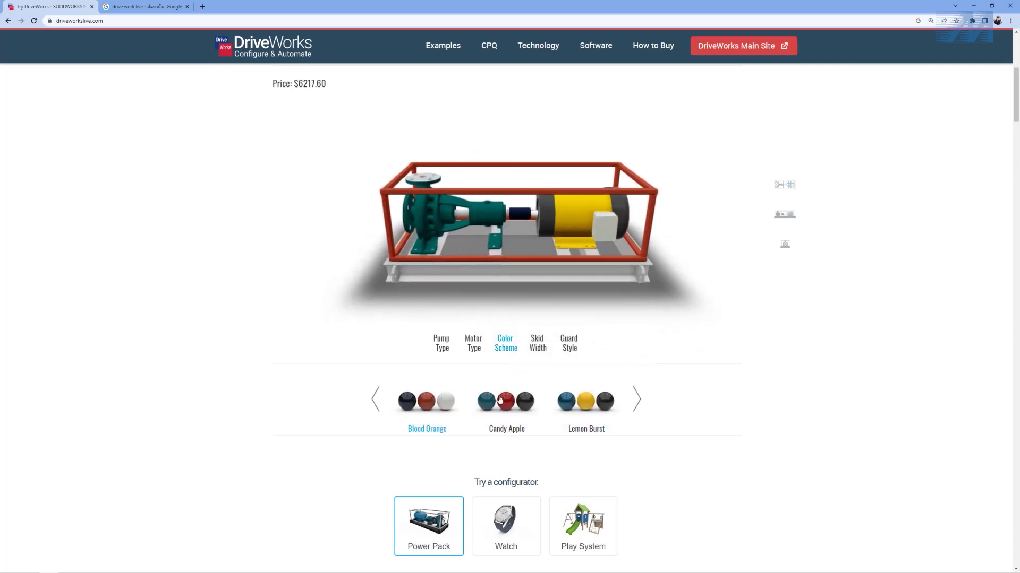
pyautogui.click(501, 400)
pyautogui.click(637, 400)
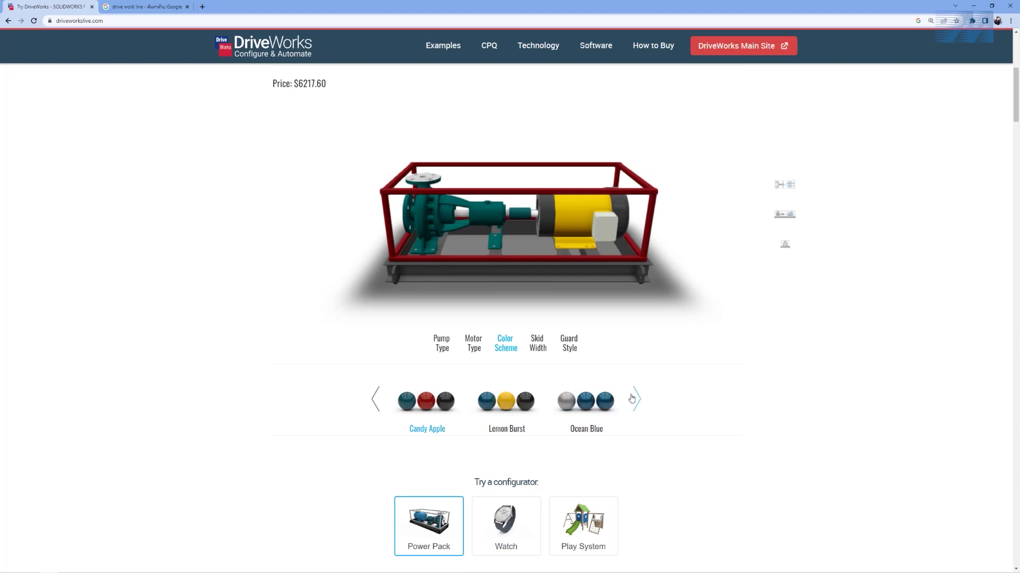
pyautogui.click(572, 404)
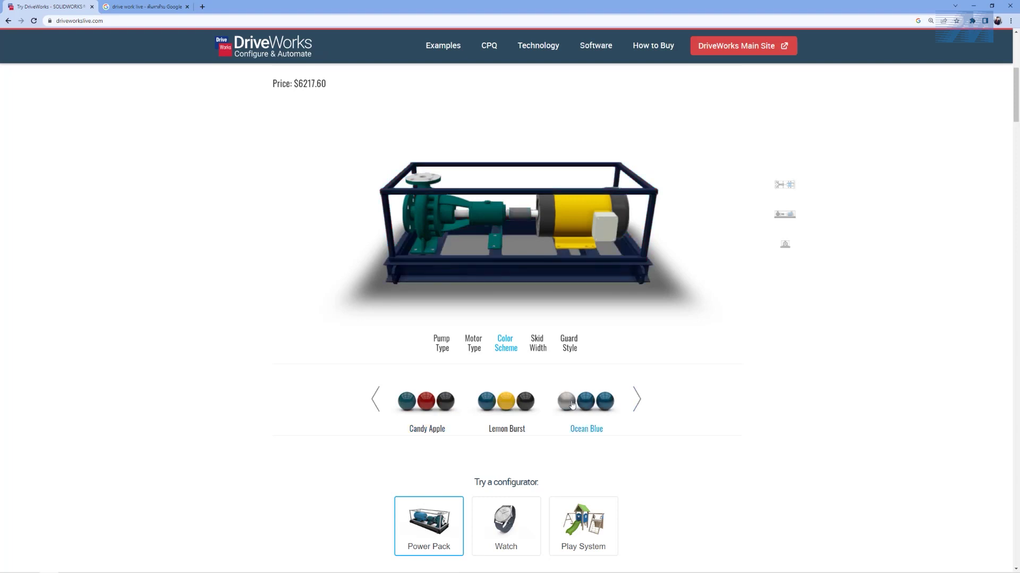
pyautogui.click(507, 403)
# - Widen the skid to 450 mm, switch to a coupling guard, and open the Watch configurator
pyautogui.click(536, 350)
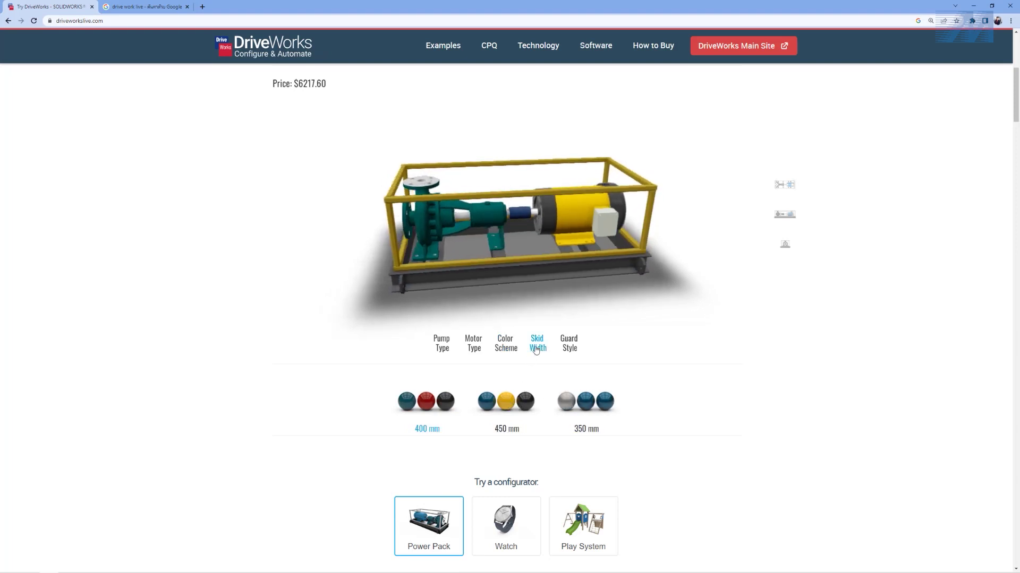
pyautogui.click(513, 403)
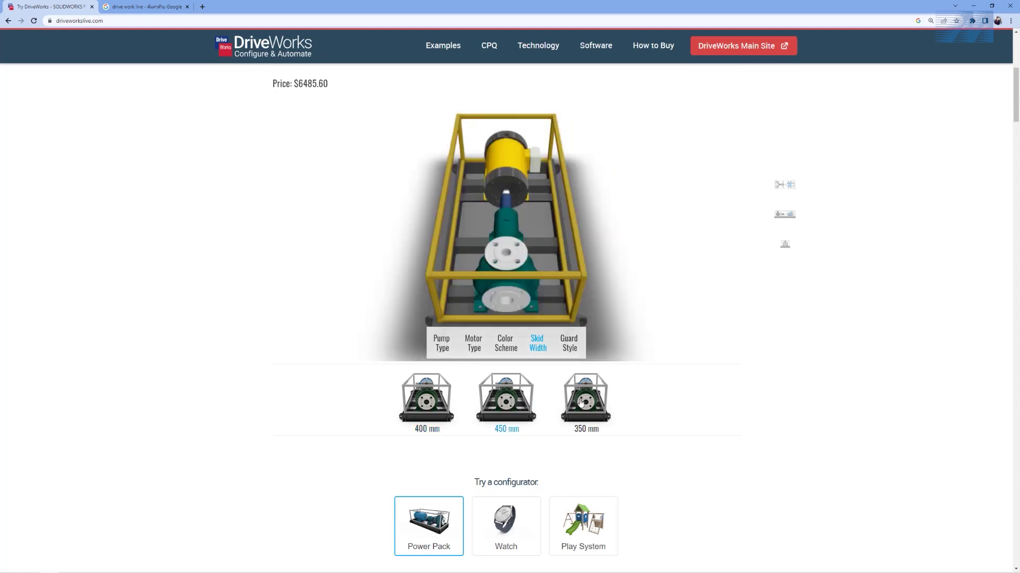
pyautogui.click(569, 344)
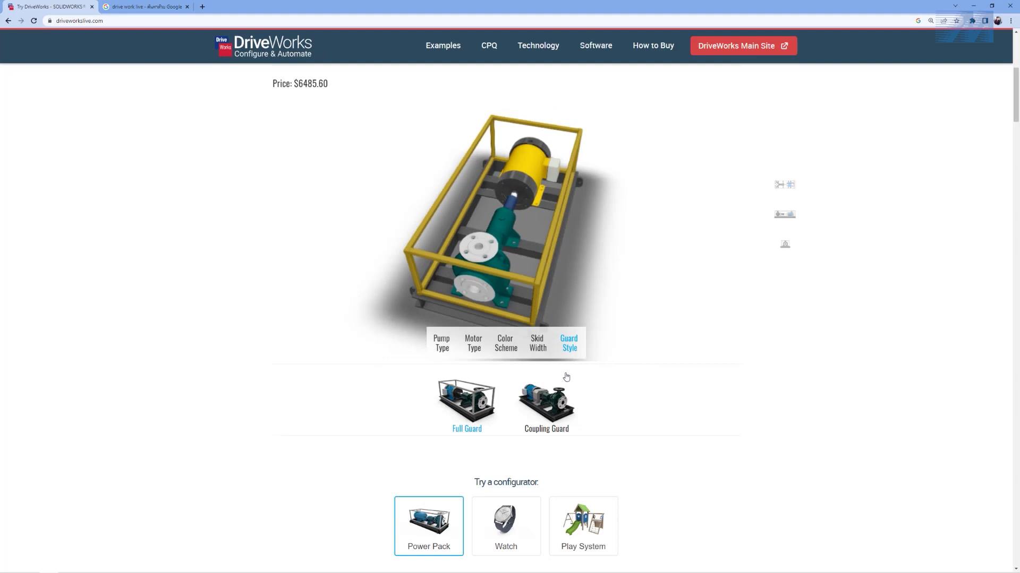
pyautogui.click(537, 396)
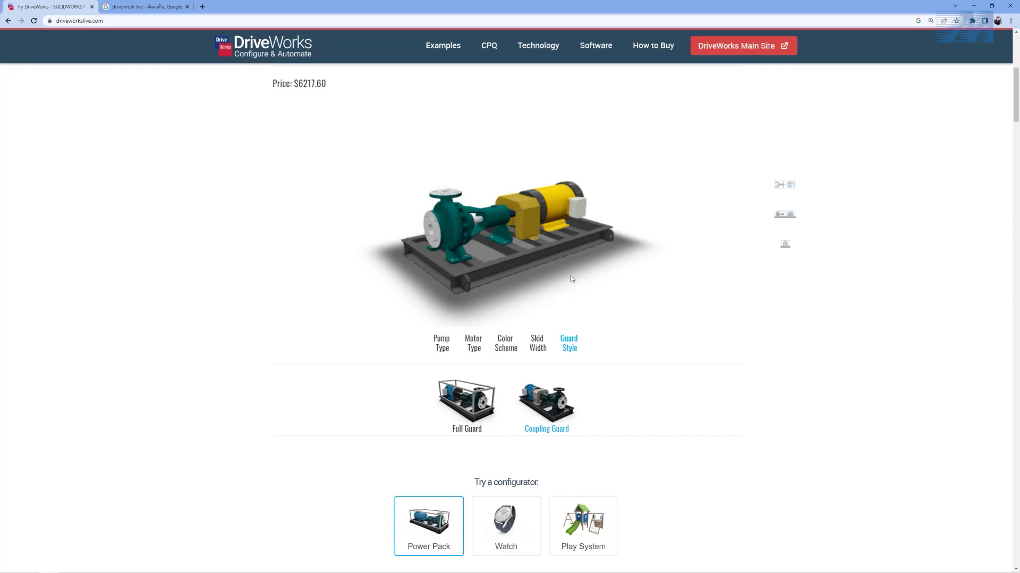
pyautogui.click(509, 517)
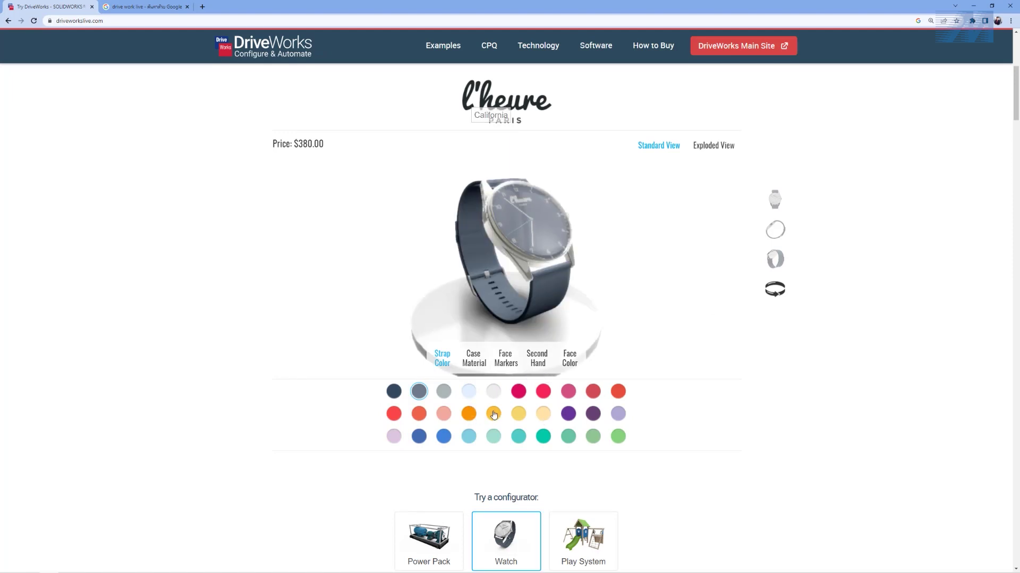
# - Change the watch strap colour to pink
pyautogui.click(494, 391)
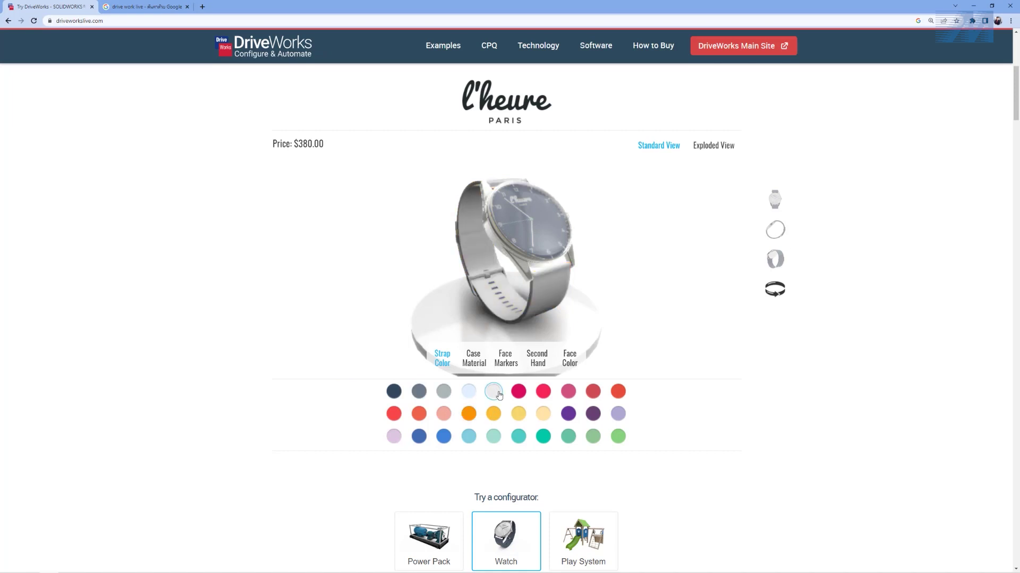
pyautogui.click(444, 392)
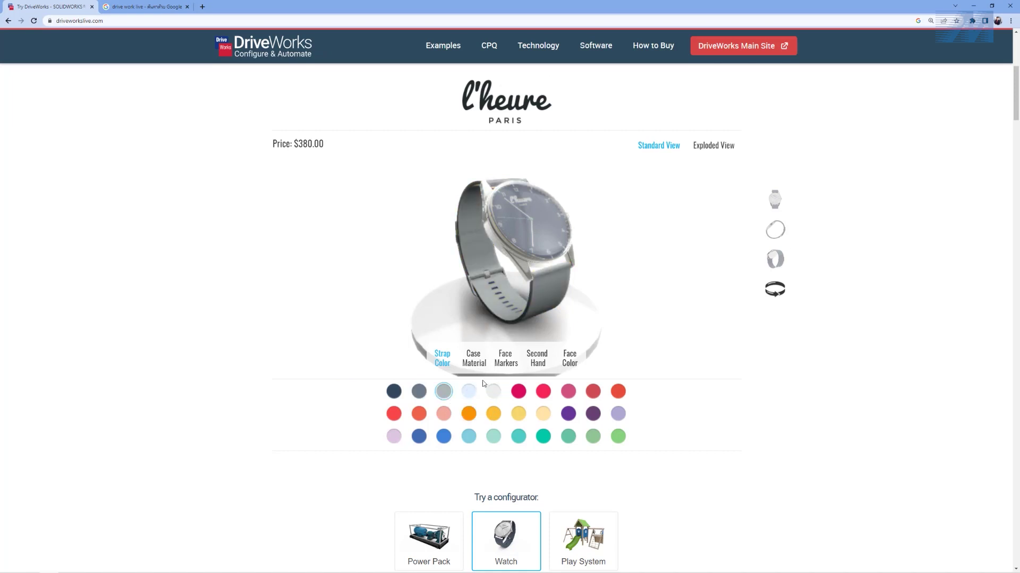
pyautogui.click(444, 419)
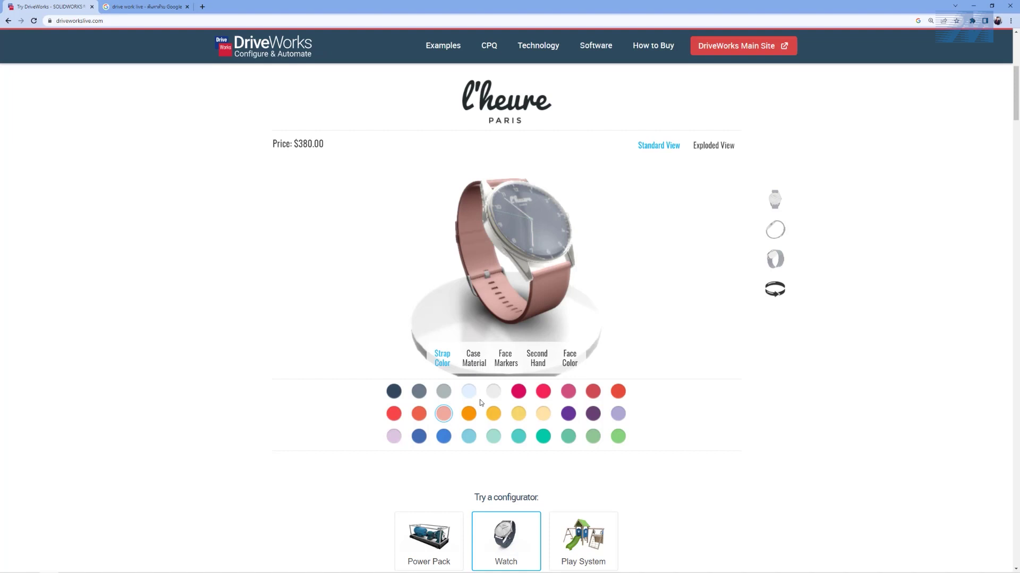
# - Give the watch a silver case and dark face markers, then open the Play System configurator
pyautogui.click(481, 365)
pyautogui.click(468, 392)
pyautogui.click(421, 391)
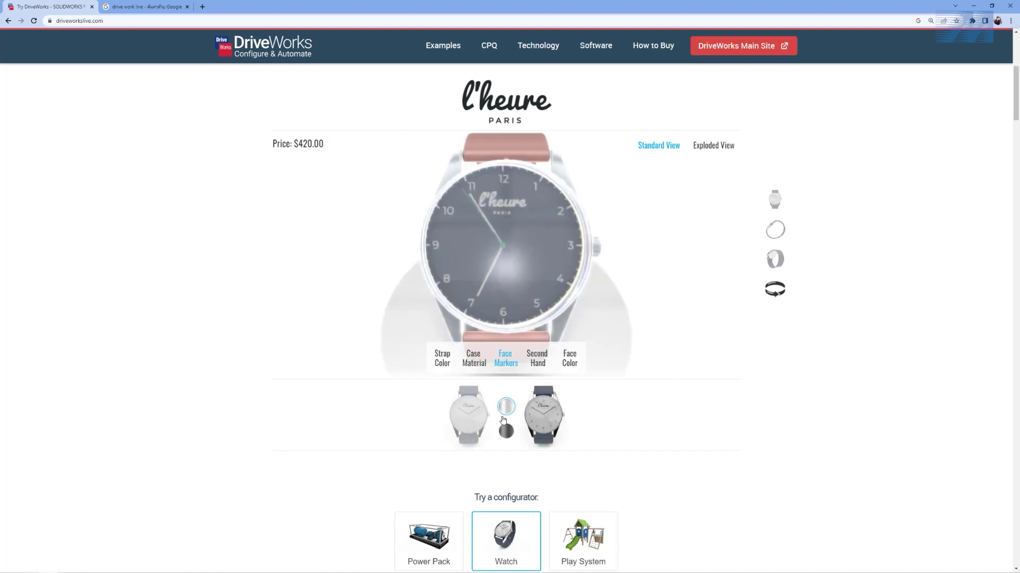
pyautogui.click(506, 432)
pyautogui.click(591, 530)
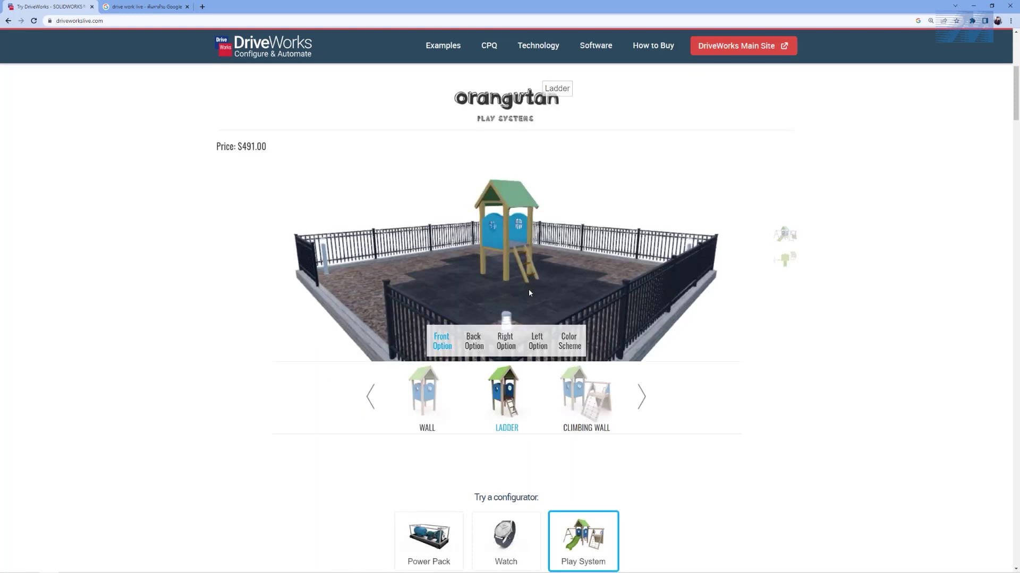
# - Add a swing as the Orangutan's back option and apply the Pirate Ship colour scheme
pyautogui.moveTo(528, 293); pyautogui.dragTo(521, 307)
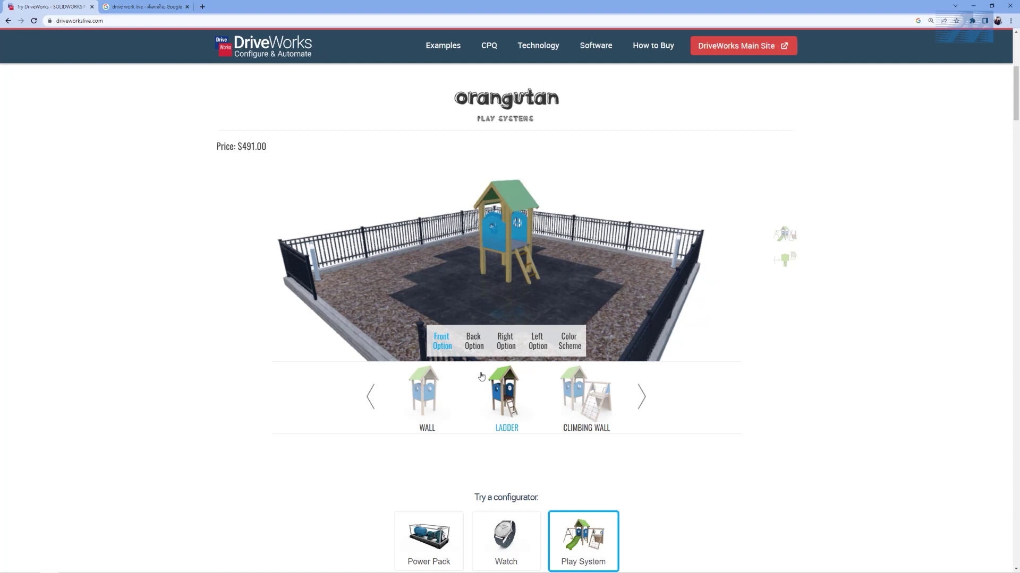
pyautogui.click(640, 402)
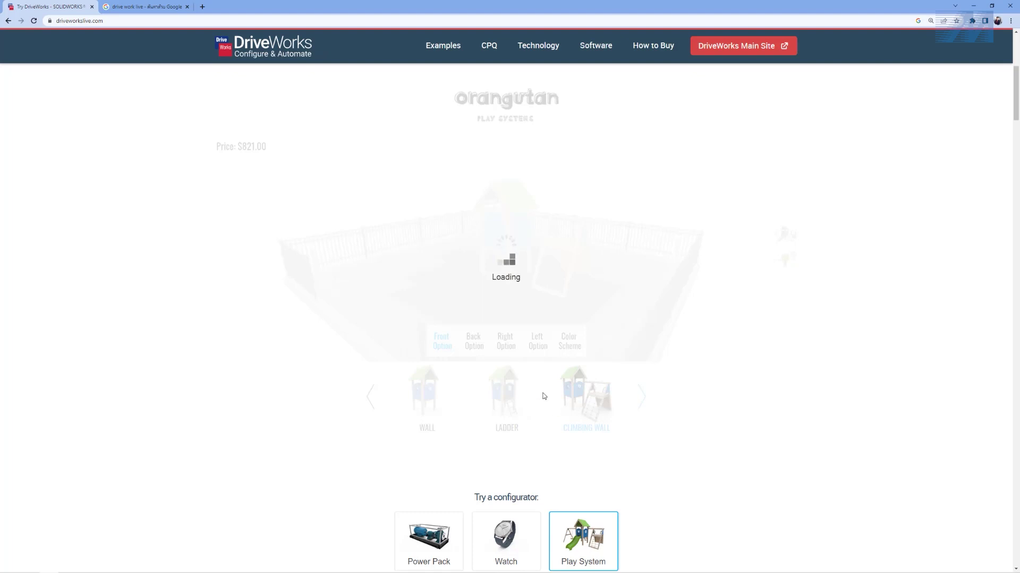
pyautogui.click(473, 343)
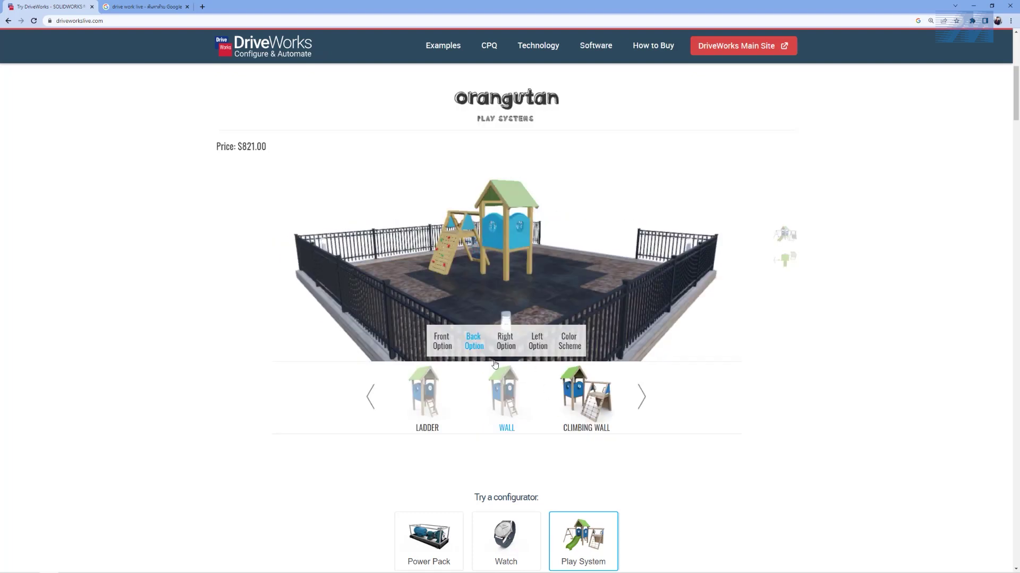
pyautogui.click(641, 397)
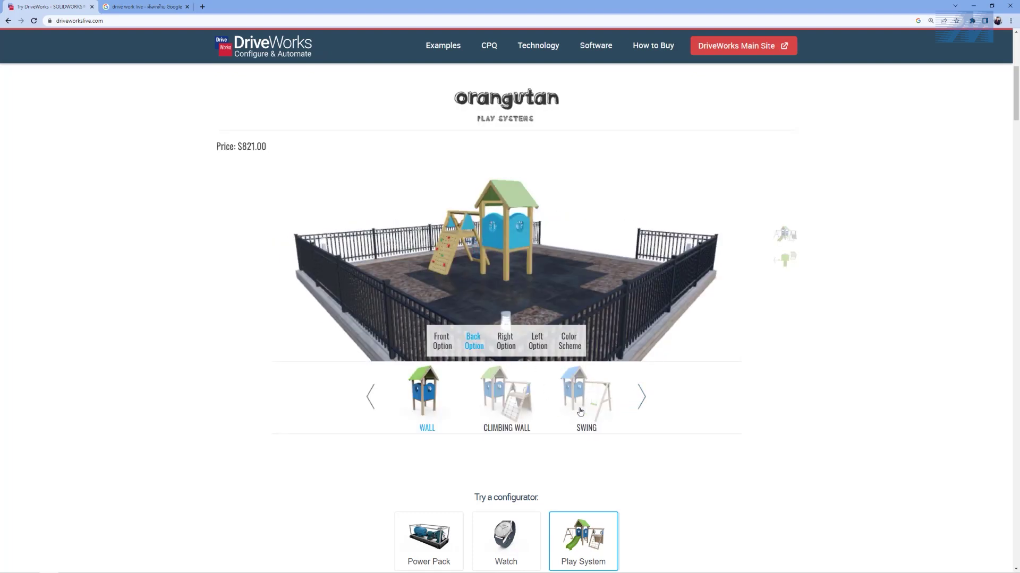
pyautogui.click(586, 398)
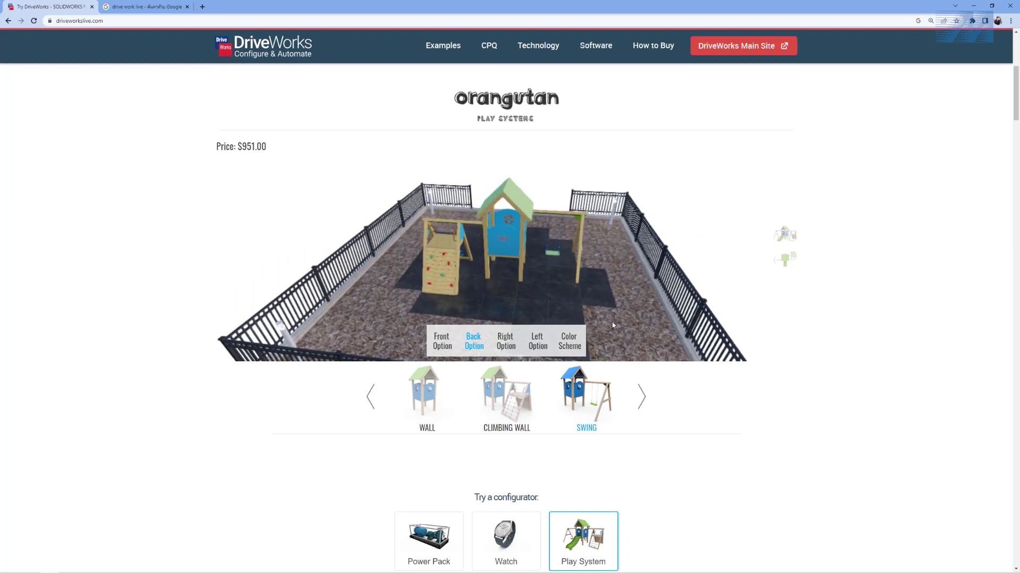
pyautogui.click(568, 344)
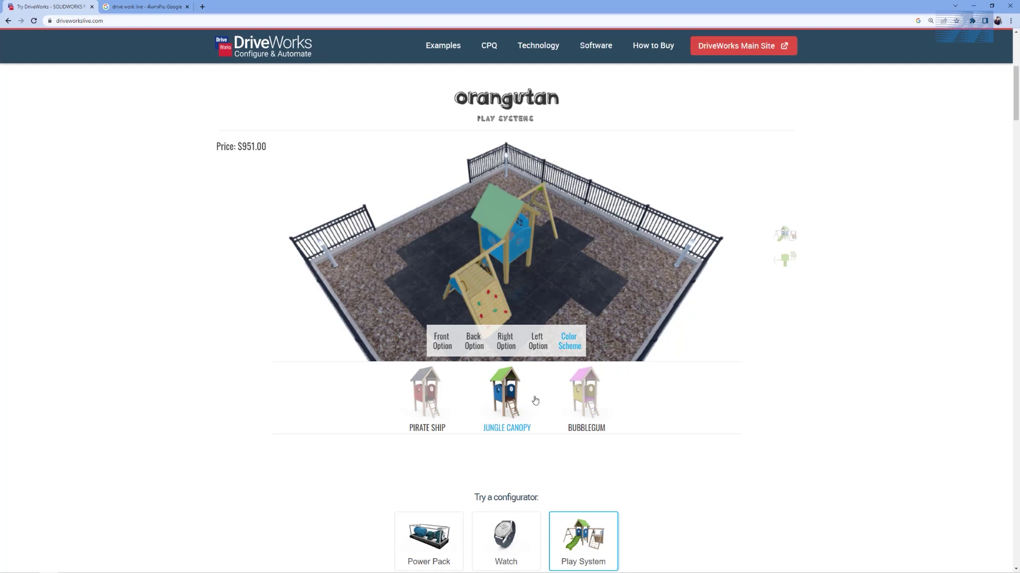
pyautogui.click(426, 396)
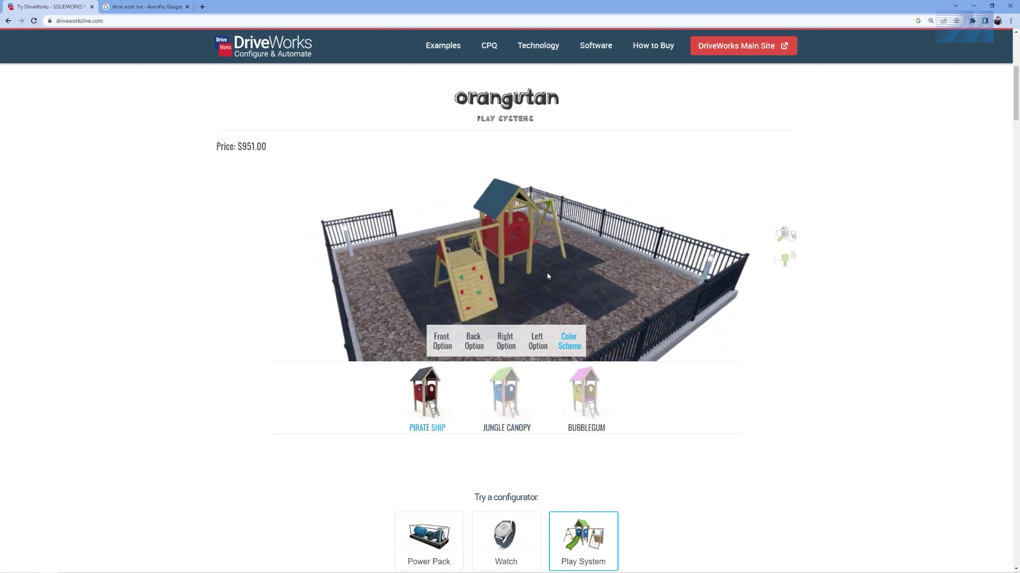
# - Scroll through the Industry Examples, highlighting the Agricultural Trailer and Folding Door titles
pyautogui.scroll(-1, 671, 463)
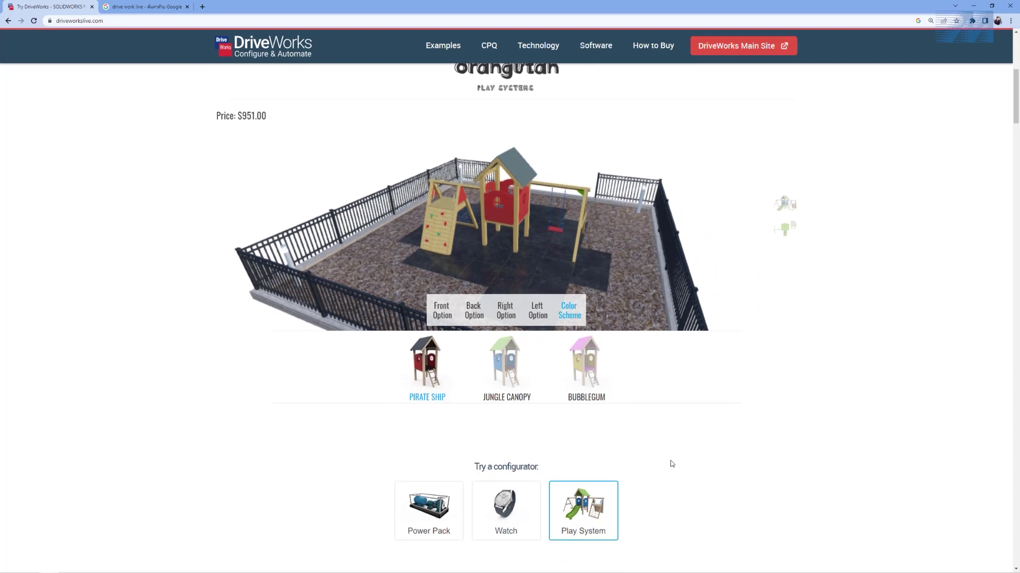
pyautogui.scroll(-3, 672, 463)
pyautogui.scroll(-2, 671, 463)
pyautogui.scroll(-2, 671, 464)
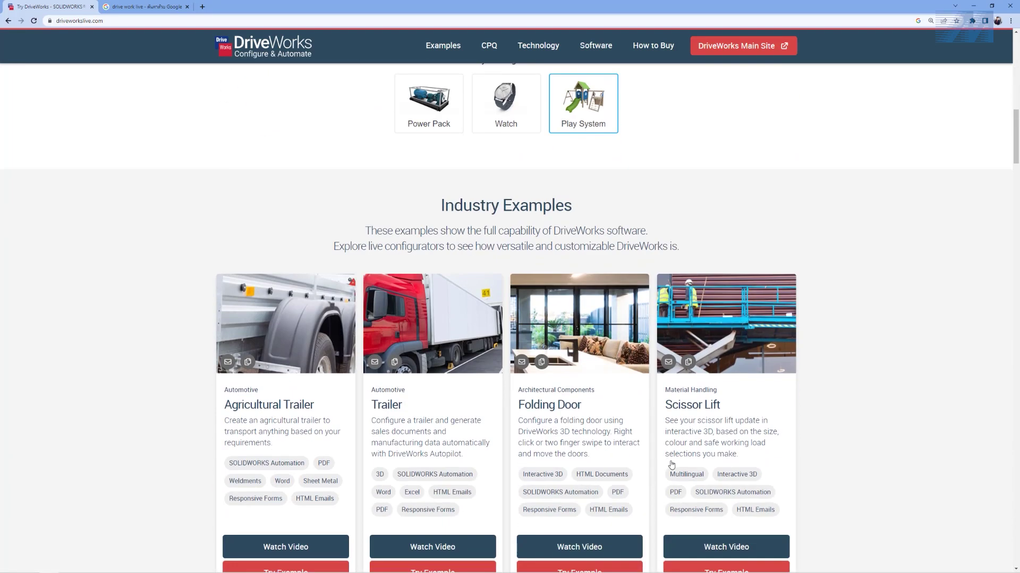
pyautogui.scroll(-1, 672, 465)
pyautogui.scroll(-1, 663, 436)
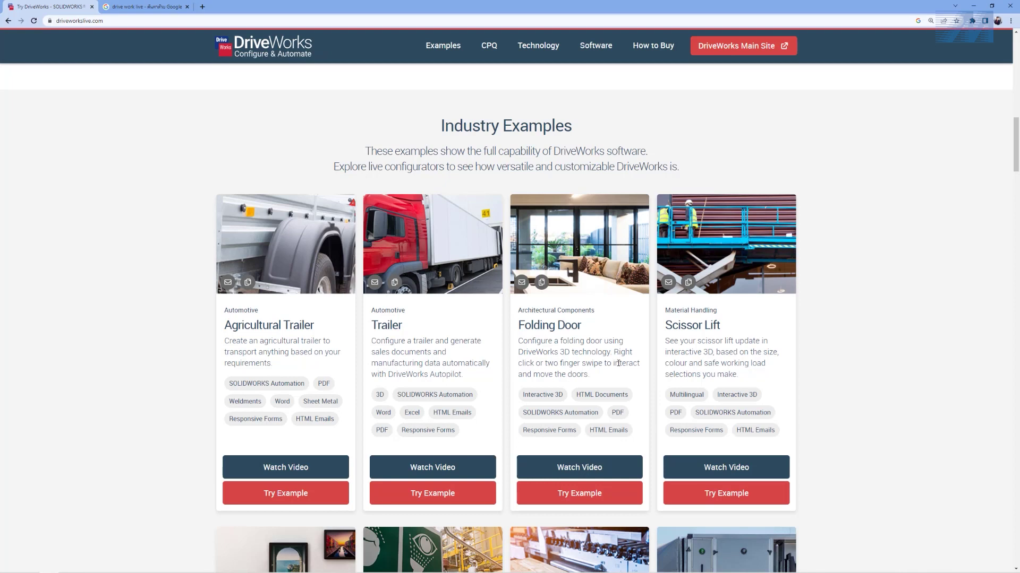
pyautogui.moveTo(227, 325); pyautogui.dragTo(292, 326)
pyautogui.click(300, 331)
pyautogui.scroll(-1, 577, 290)
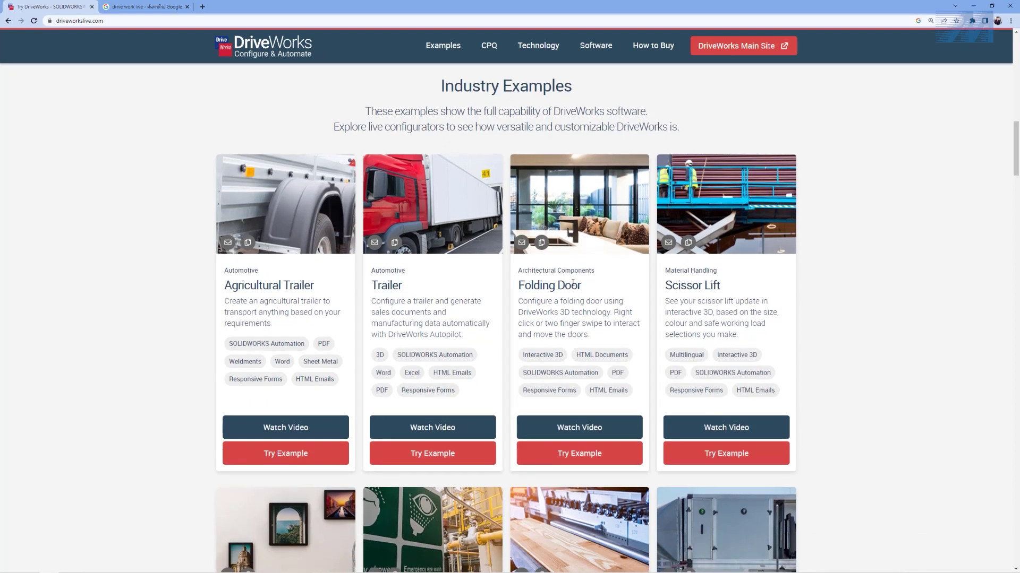
pyautogui.moveTo(586, 287); pyautogui.dragTo(521, 288)
pyautogui.click(522, 288)
# - Keep scrolling the examples gallery and settle on the row showing Factory Layout
pyautogui.scroll(-1, 587, 321)
pyautogui.scroll(-1, 587, 323)
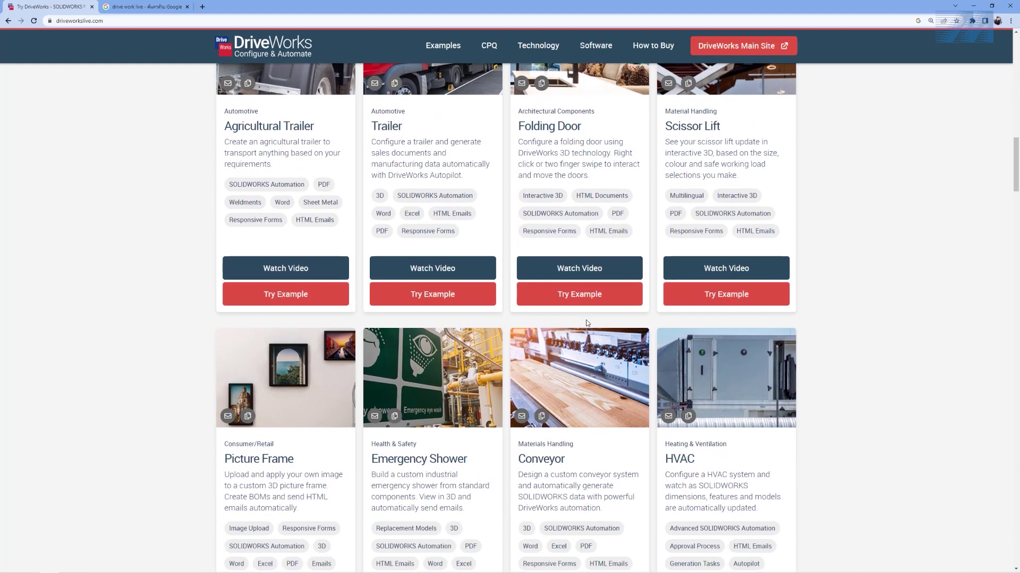
pyautogui.scroll(-2, 611, 314)
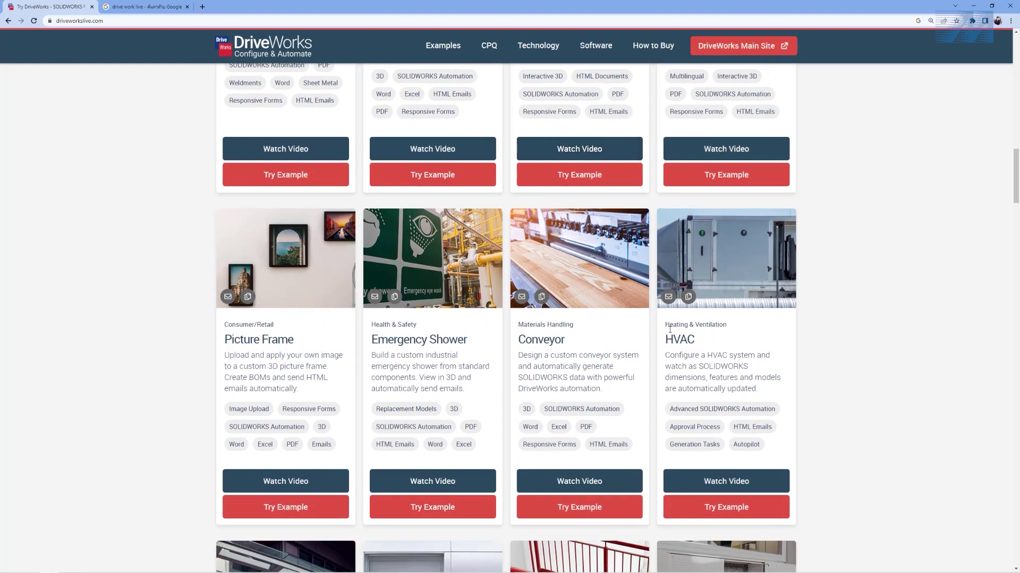
pyautogui.scroll(-1, 557, 333)
pyautogui.scroll(-2, 552, 331)
pyautogui.scroll(-2, 563, 319)
pyautogui.scroll(2, 579, 302)
pyautogui.scroll(-2, 580, 302)
pyautogui.scroll(-1, 627, 318)
pyautogui.scroll(-1, 680, 329)
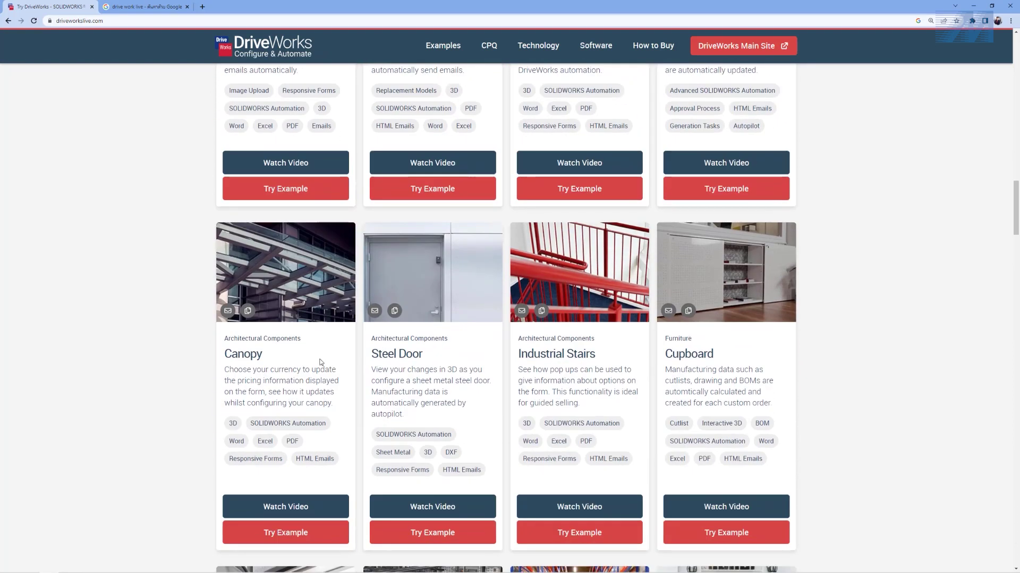
pyautogui.scroll(-2, 320, 361)
pyautogui.scroll(-3, 321, 362)
pyautogui.scroll(-1, 320, 361)
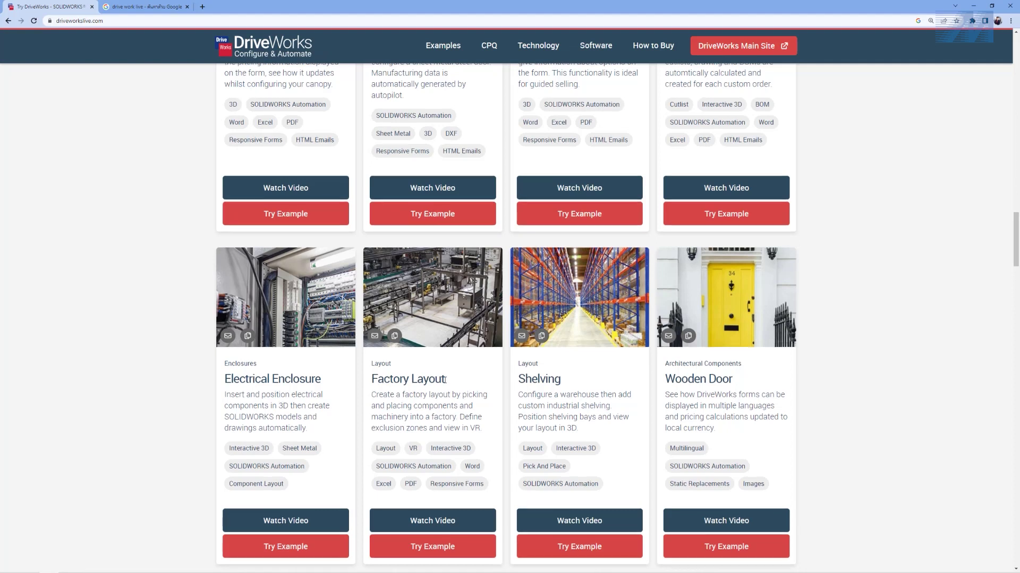
pyautogui.scroll(-1, 445, 379)
pyautogui.scroll(-2, 445, 380)
pyautogui.scroll(-2, 445, 380)
pyautogui.scroll(-1, 445, 380)
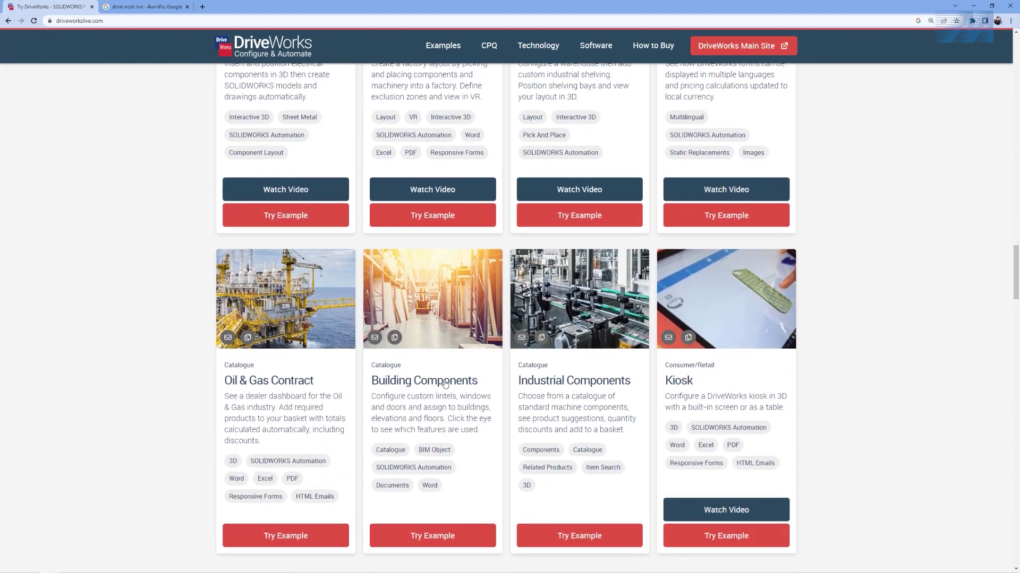
pyautogui.scroll(-1, 445, 380)
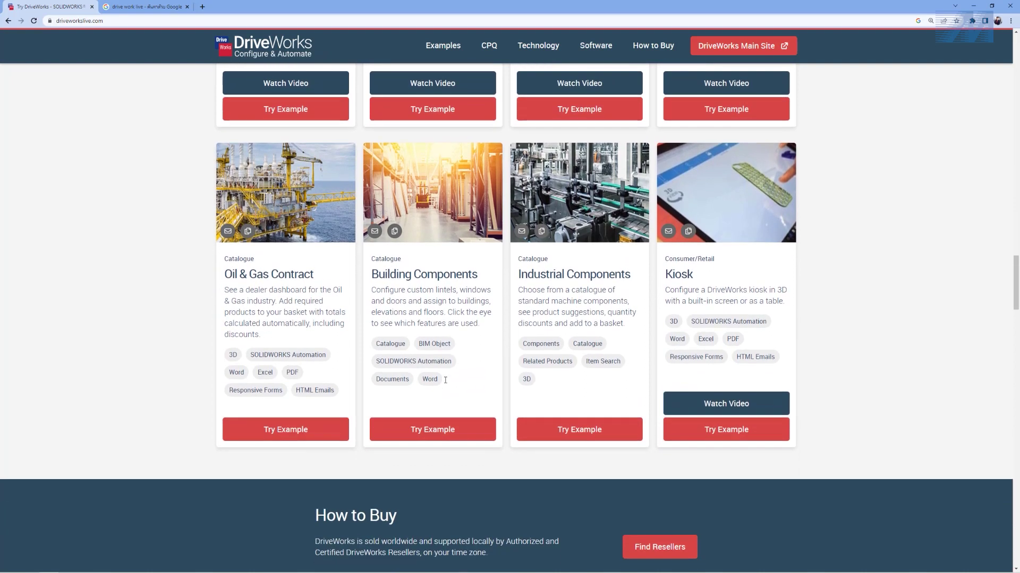
pyautogui.scroll(1, 445, 380)
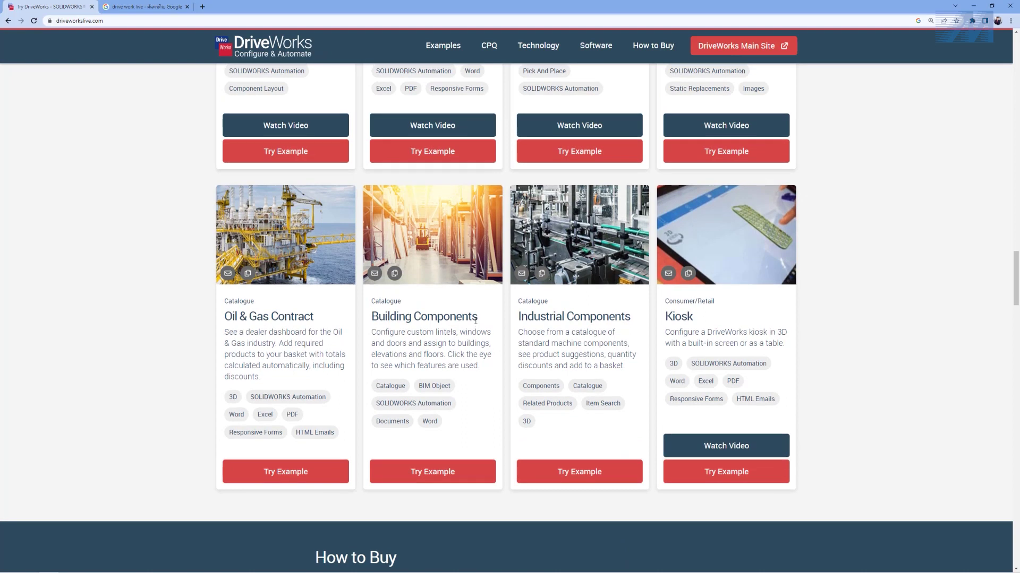
pyautogui.scroll(3, 476, 318)
pyautogui.scroll(1, 476, 321)
pyautogui.scroll(2, 476, 325)
pyautogui.scroll(1, 476, 325)
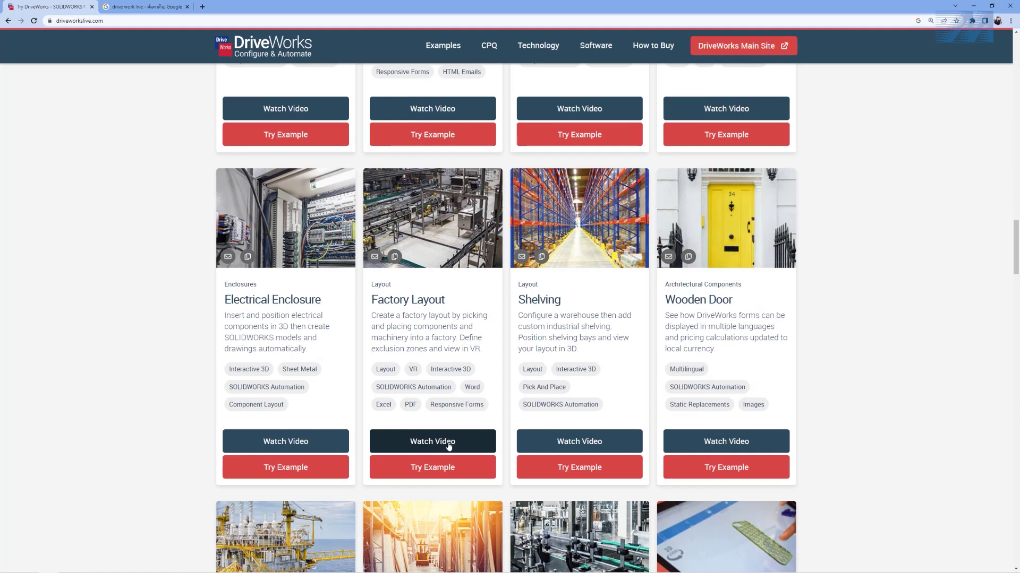
# - Launch the Factory Layout example, start a new layout in the plain empty hall, and orbit it
pyautogui.click(434, 473)
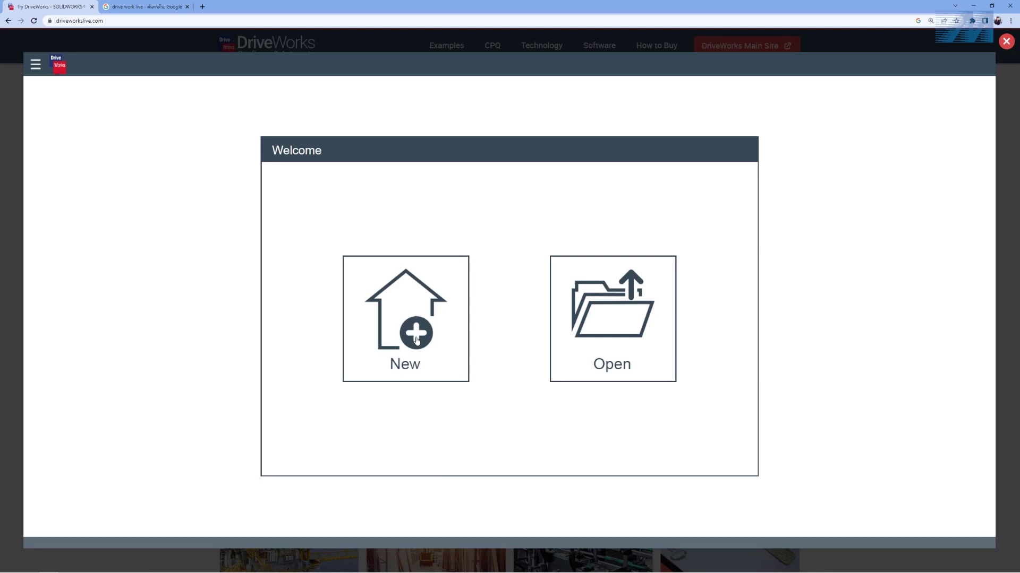
pyautogui.click(417, 341)
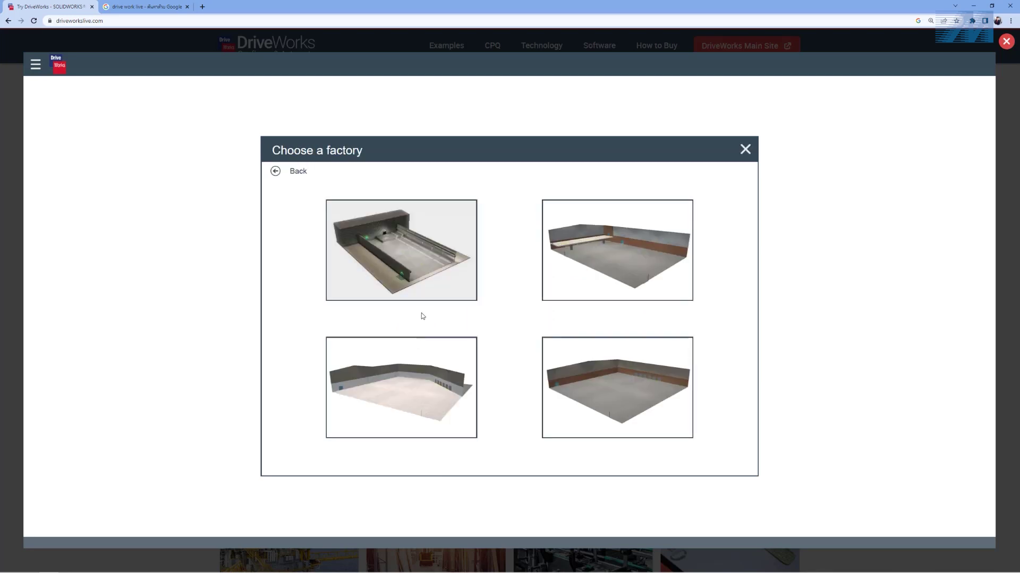
pyautogui.click(577, 384)
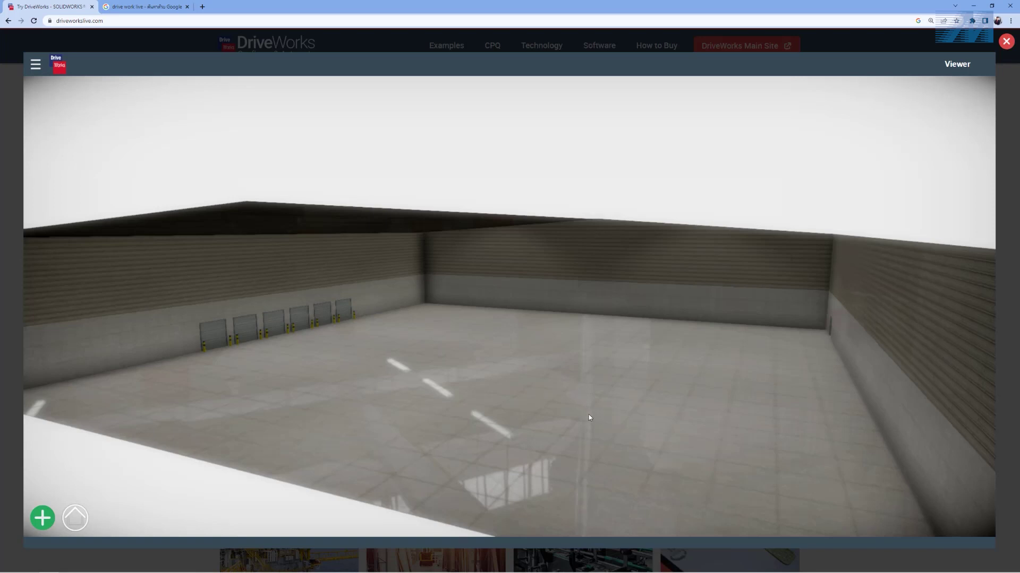
pyautogui.moveTo(588, 418); pyautogui.dragTo(536, 422)
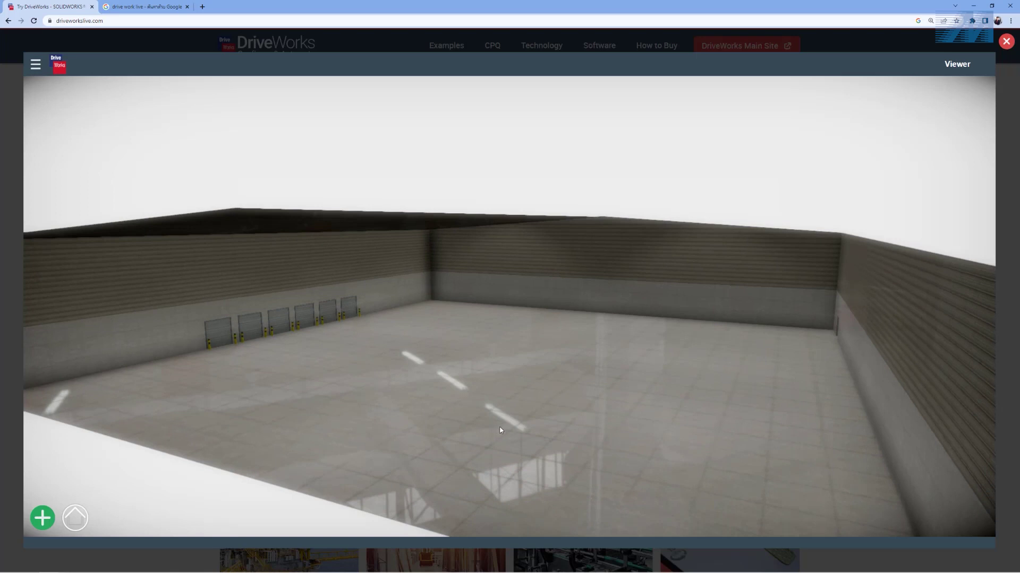
pyautogui.scroll(-3, 500, 430)
pyautogui.scroll(2, 507, 433)
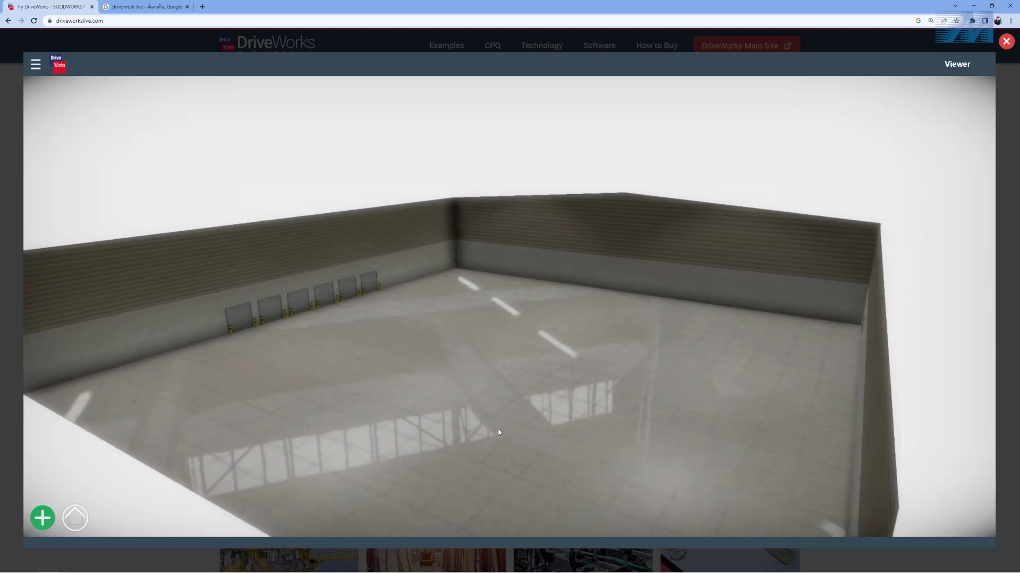
# - Pick the Robot Arm from the Standard catalogue and inspect its 3D preview and $6599.00 price
pyautogui.click(48, 522)
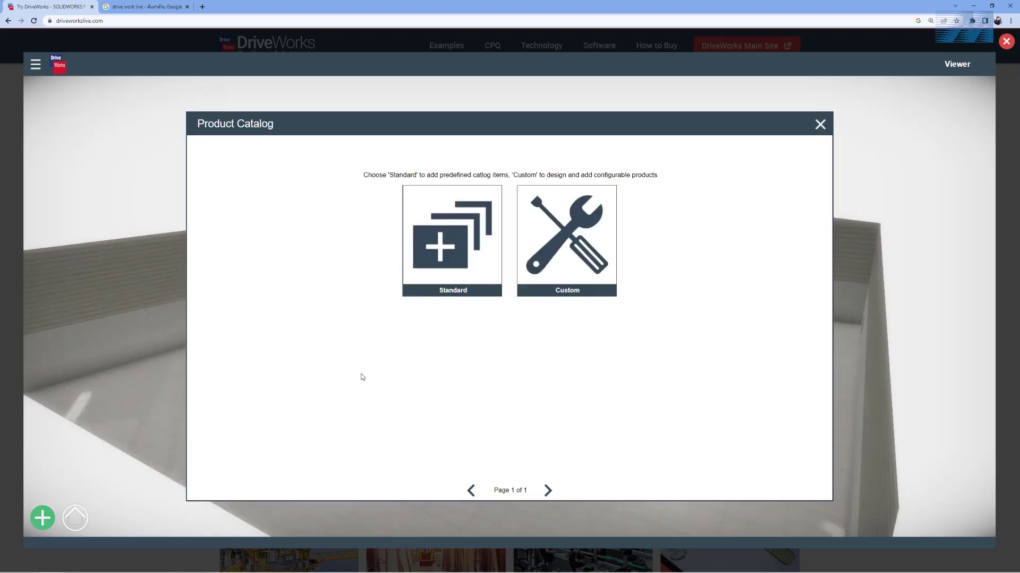
pyautogui.click(453, 238)
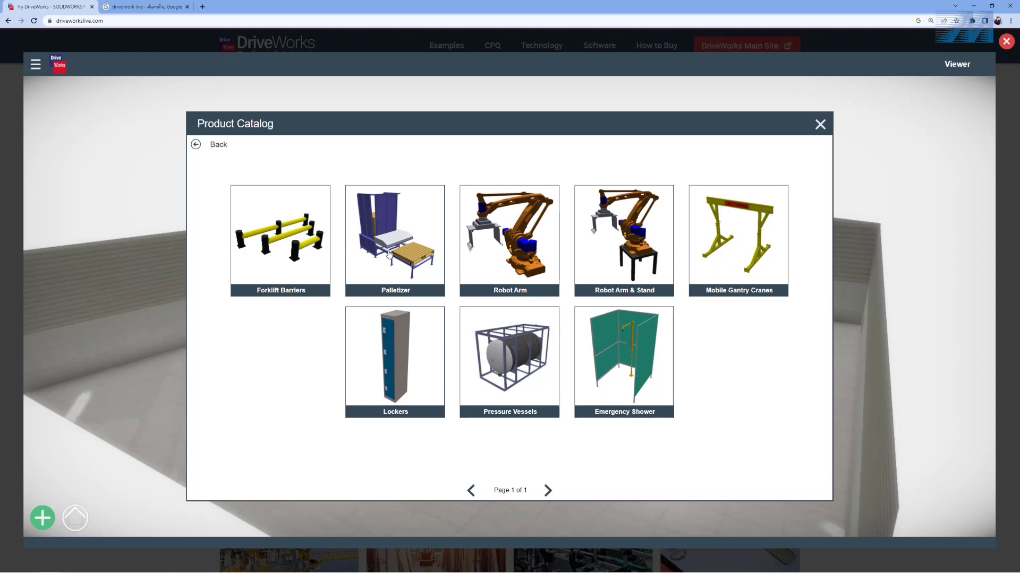
pyautogui.click(509, 241)
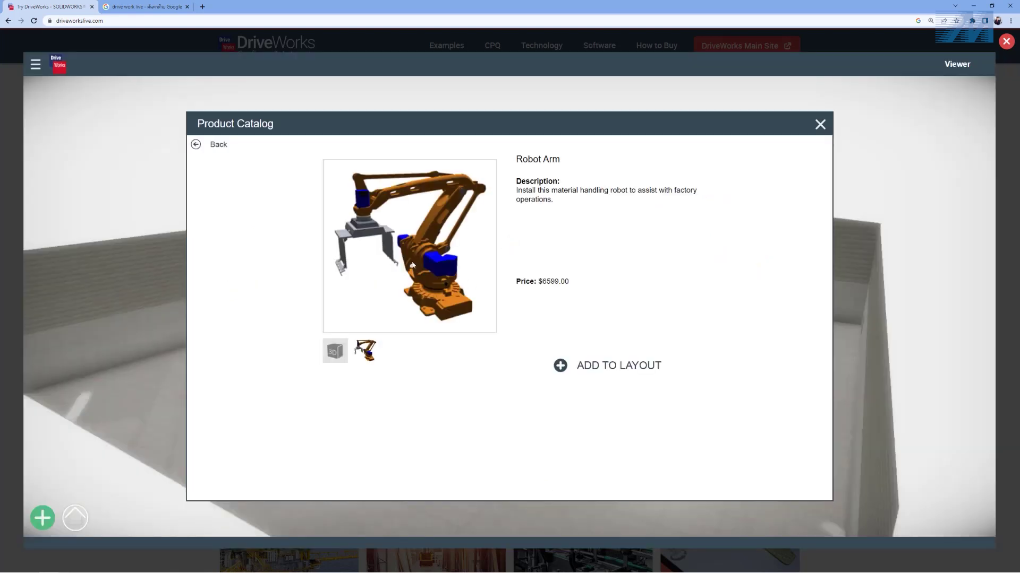
pyautogui.click(337, 353)
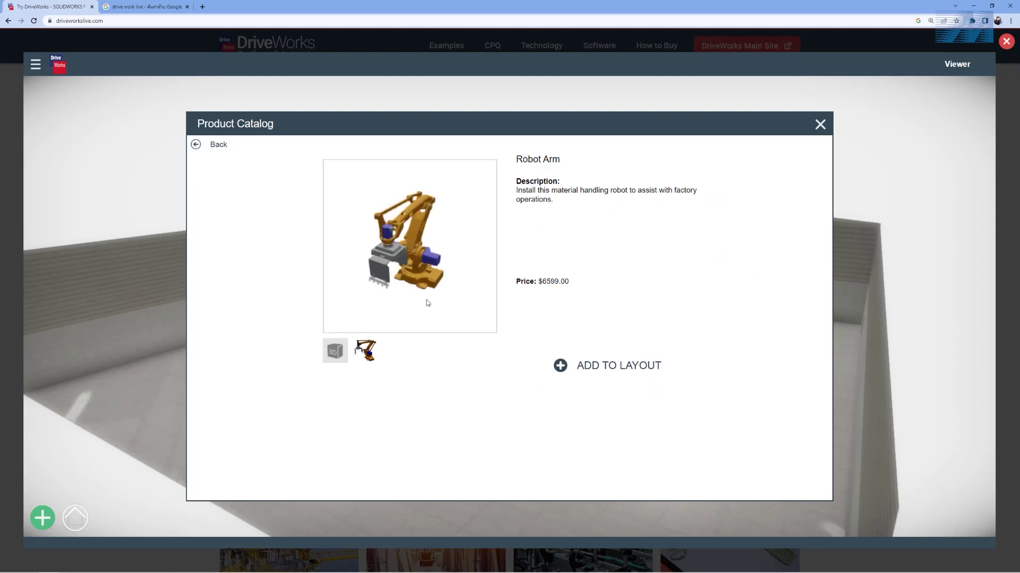
pyautogui.moveTo(440, 261); pyautogui.dragTo(371, 266)
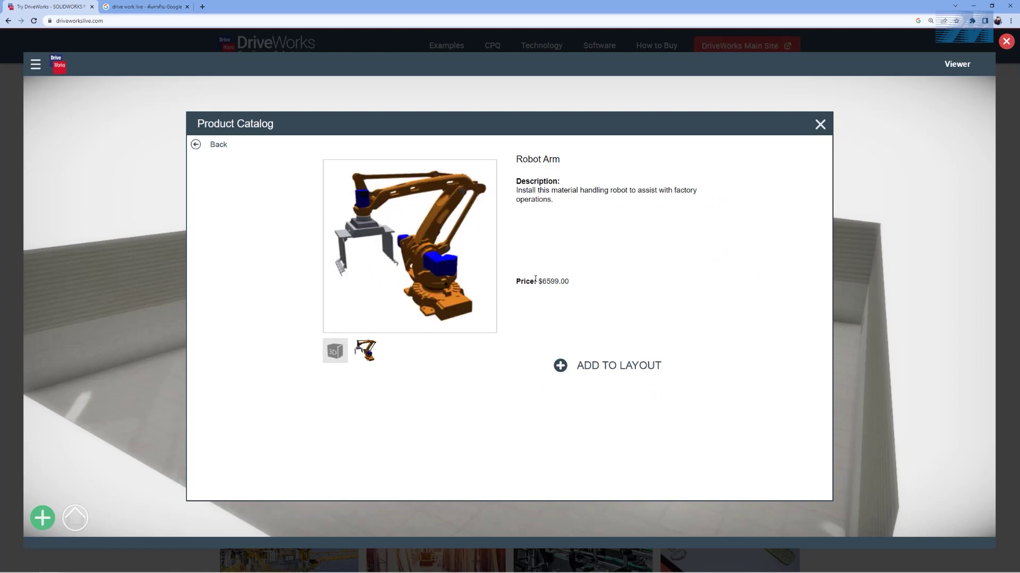
pyautogui.moveTo(566, 281)
pyautogui.mouseDown()
pyautogui.moveTo(566, 291)
pyautogui.moveTo(536, 281)
pyautogui.mouseUp()
pyautogui.click(564, 293)
# - Add the Robot Arm to the layout at X 0, Y 0, then zoom and orbit around it
pyautogui.click(559, 365)
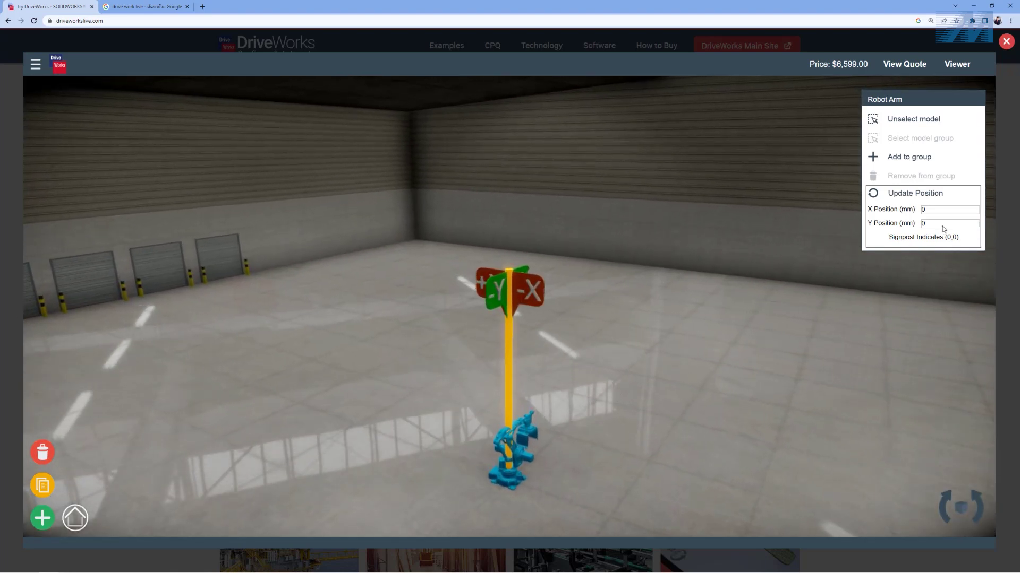
pyautogui.hotkey('ctrl', 'a')
pyautogui.scroll(2, 533, 490)
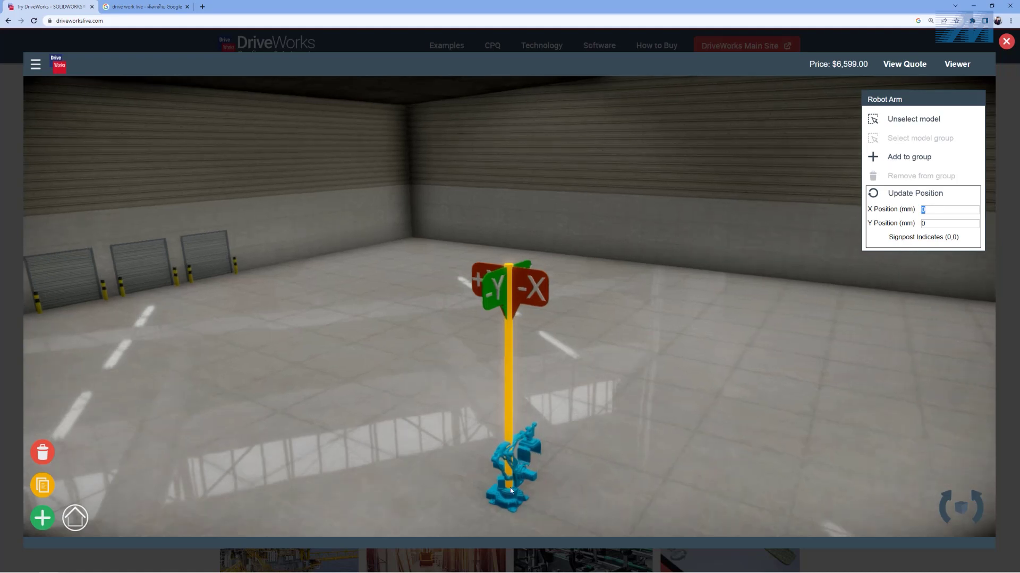
pyautogui.moveTo(569, 488)
pyautogui.mouseDown()
pyautogui.moveTo(529, 483)
pyautogui.moveTo(545, 503)
pyautogui.moveTo(508, 342)
pyautogui.mouseUp()
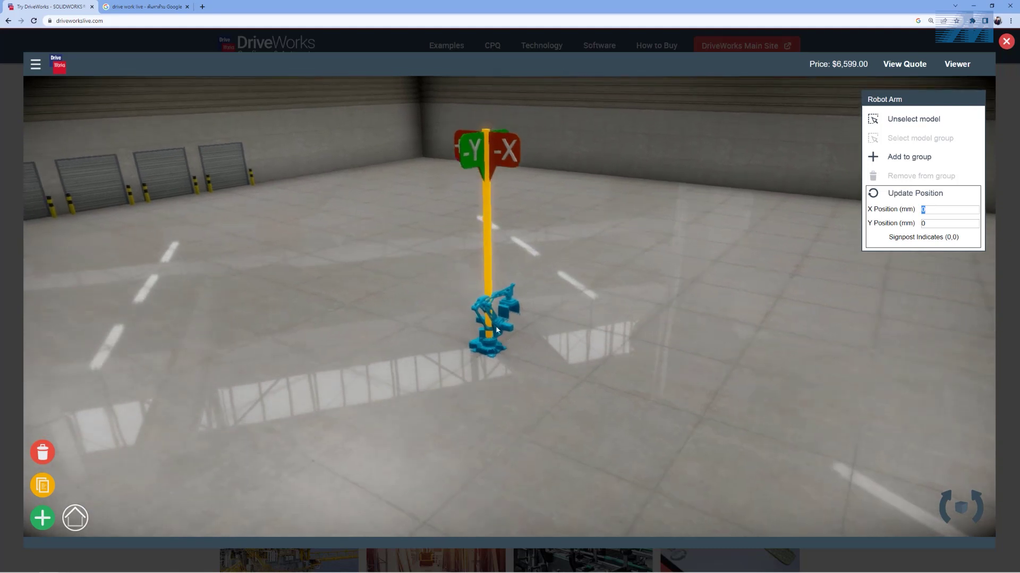
pyautogui.scroll(2, 497, 330)
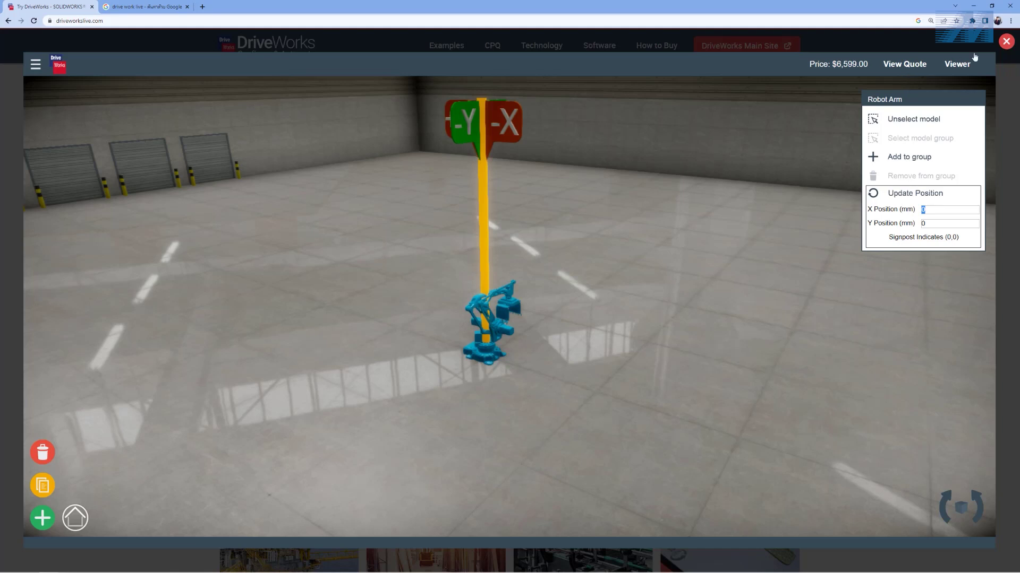
# - Close the factory layout and scroll back up the examples gallery to the Scissor Lift card
pyautogui.click(1006, 42)
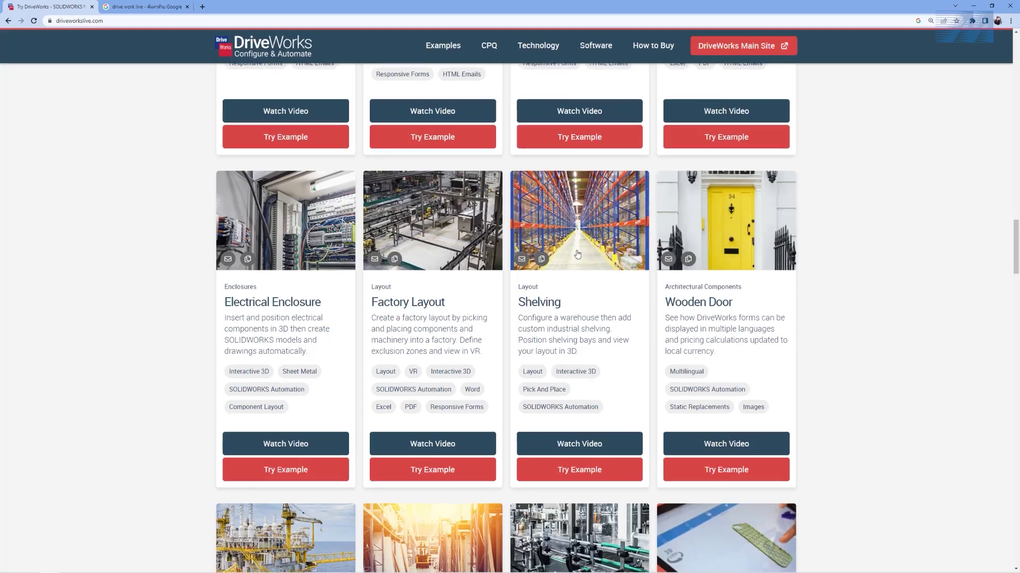
pyautogui.scroll(3, 577, 254)
pyautogui.scroll(4, 577, 253)
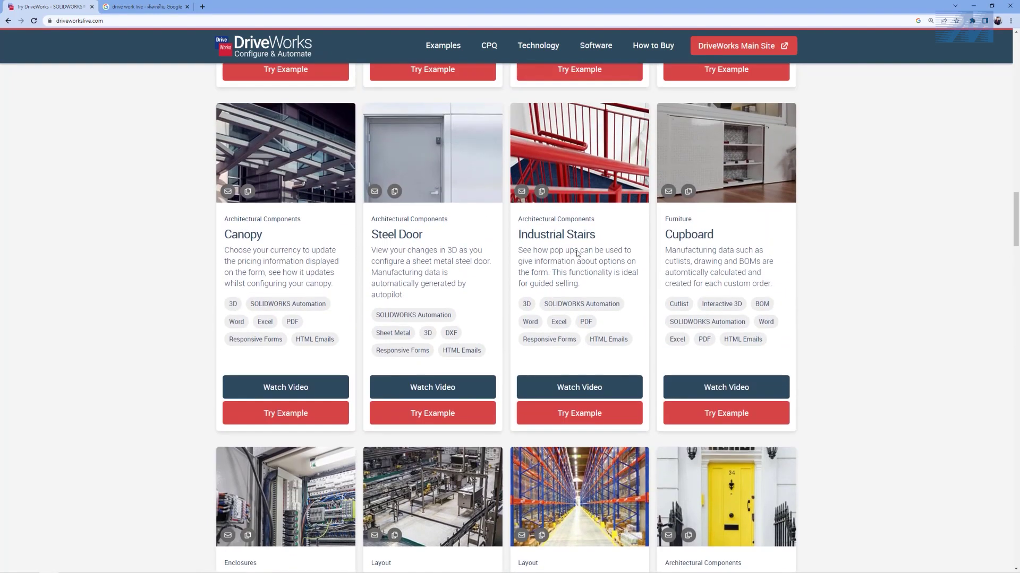
pyautogui.scroll(3, 577, 254)
pyautogui.scroll(3, 577, 253)
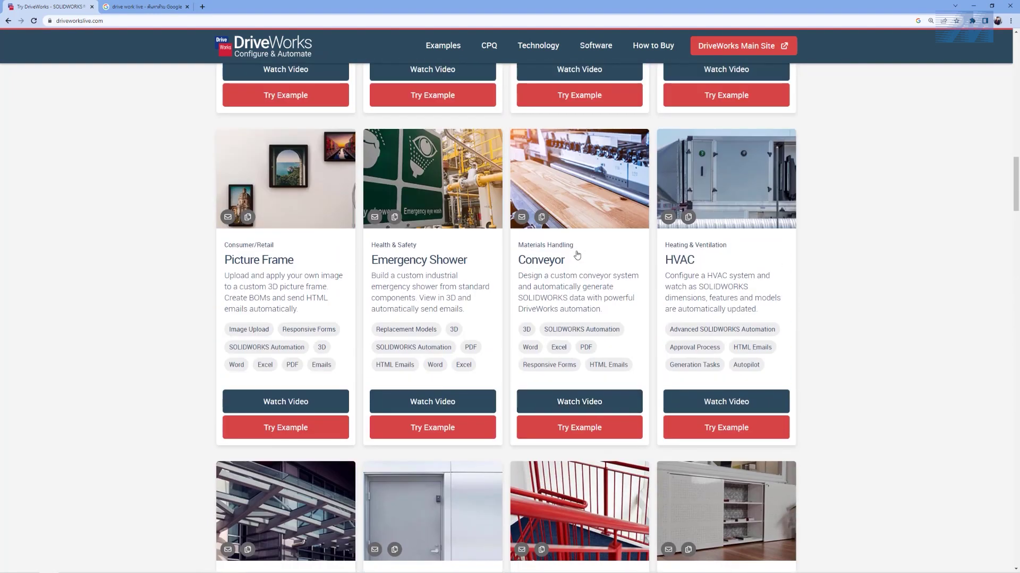
pyautogui.scroll(1, 588, 259)
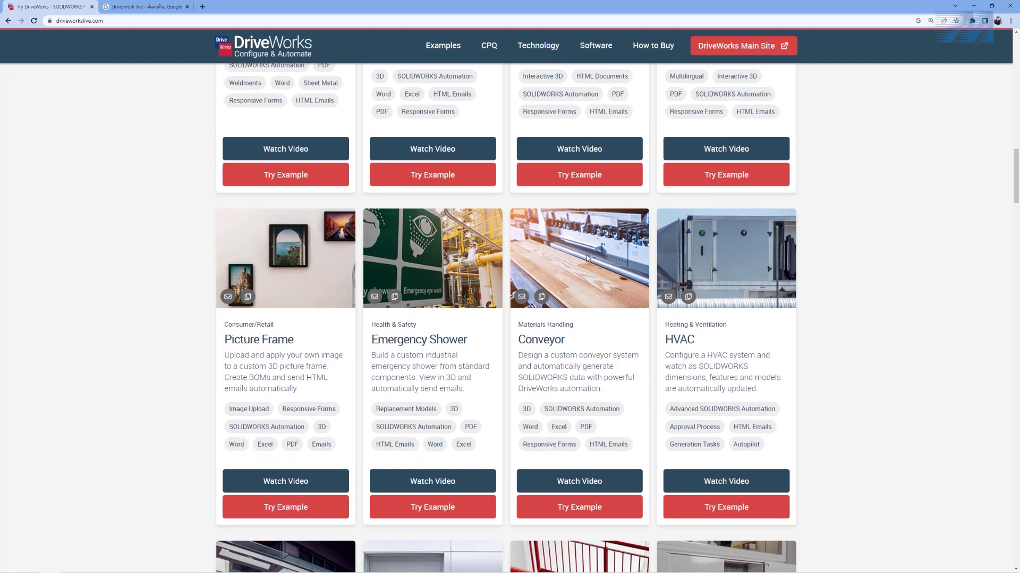
pyautogui.scroll(3, 588, 258)
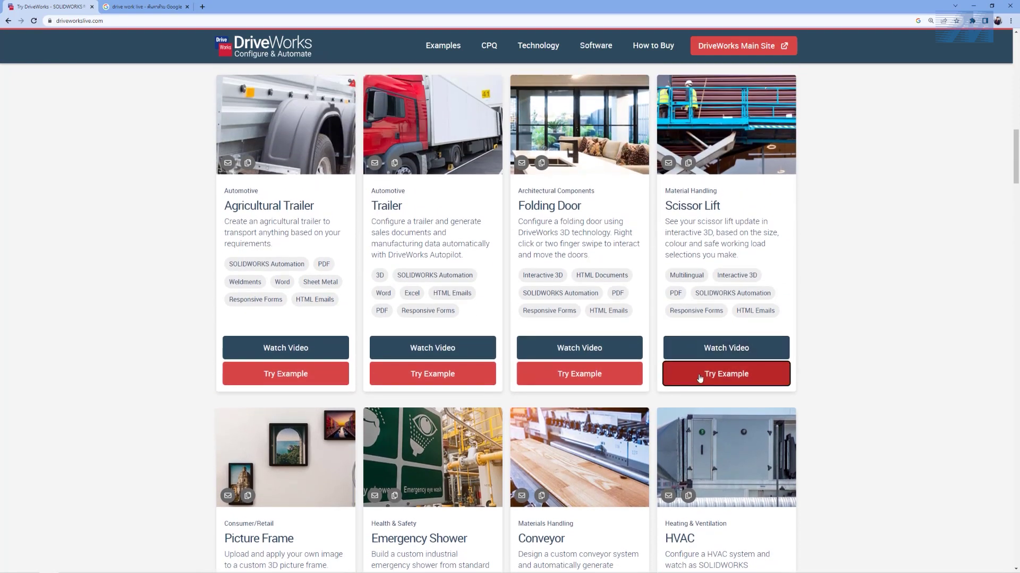
# - Launch the Scissor Lift example and start it with English as the language
pyautogui.click(699, 378)
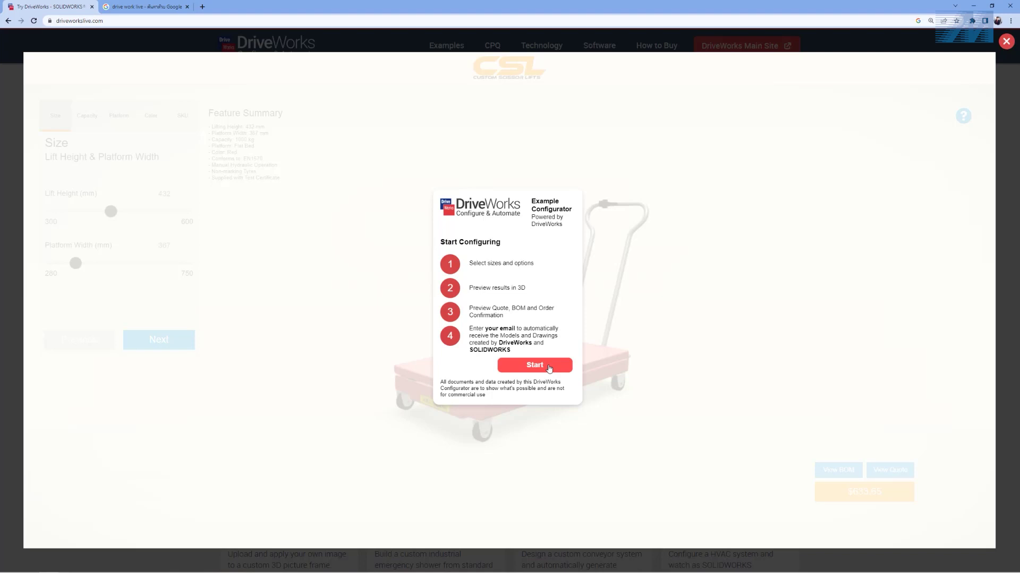
pyautogui.click(549, 368)
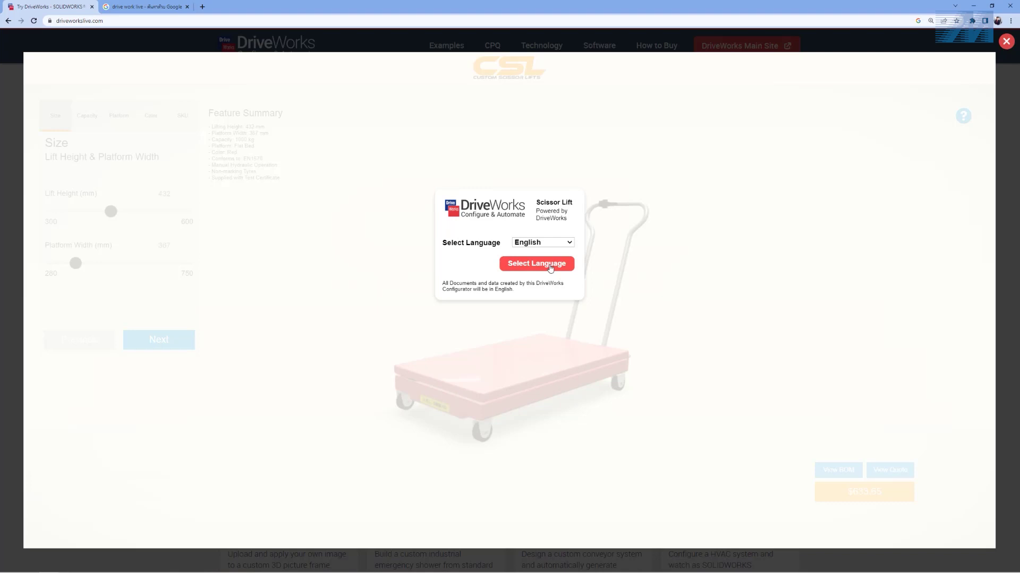
pyautogui.click(550, 268)
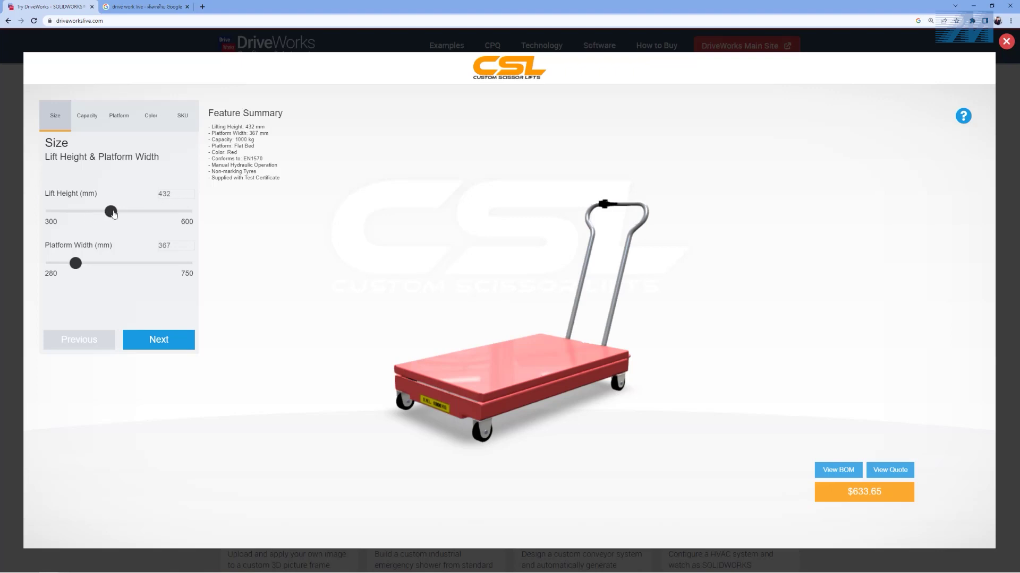
# - Drag the lift height to 502 mm and set the platform width to 400 mm
pyautogui.moveTo(111, 212); pyautogui.dragTo(145, 218)
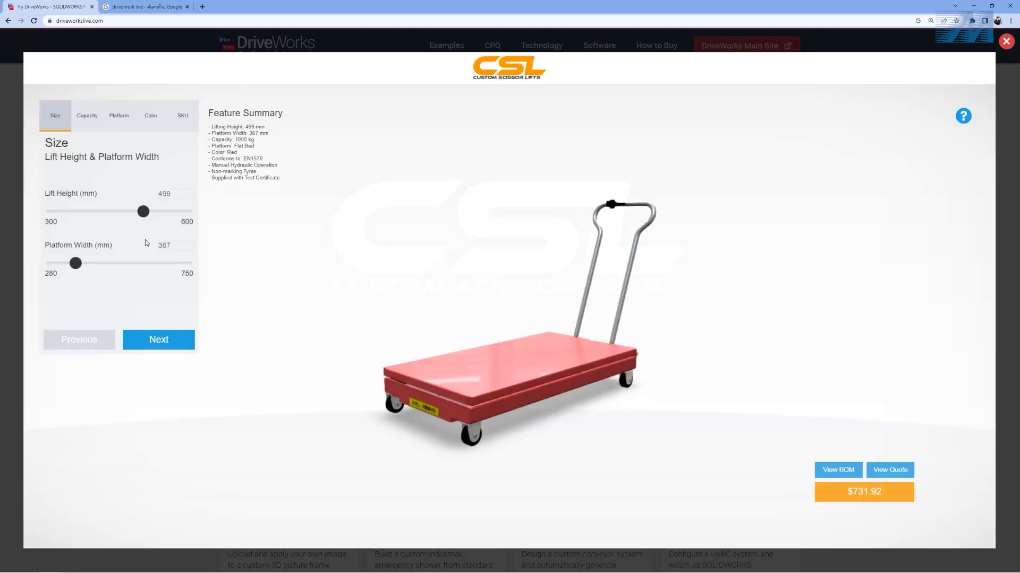
pyautogui.moveTo(77, 268); pyautogui.dragTo(85, 268)
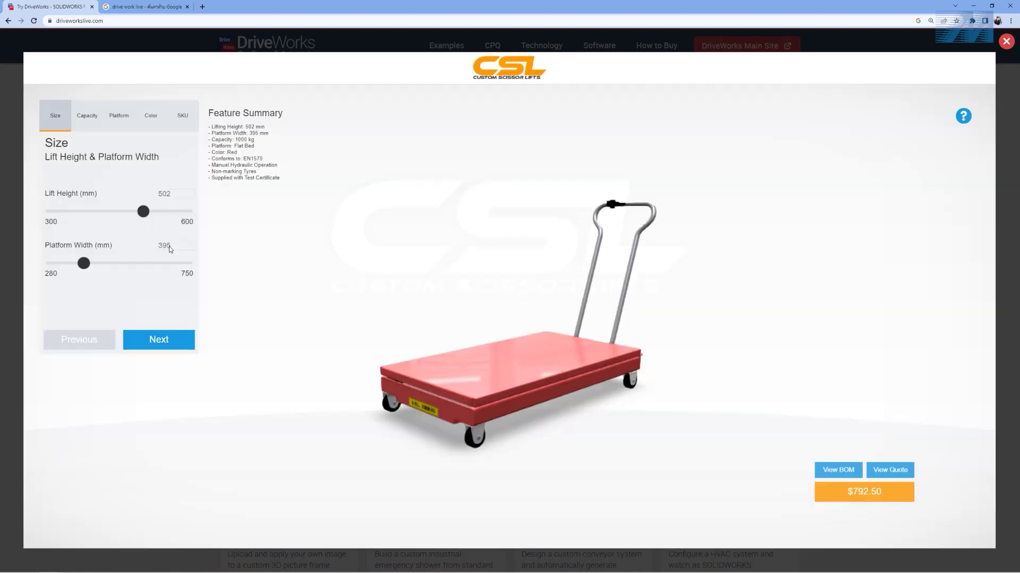
pyautogui.doubleClick(165, 246)
pyautogui.moveTo(88, 263); pyautogui.dragTo(89, 263)
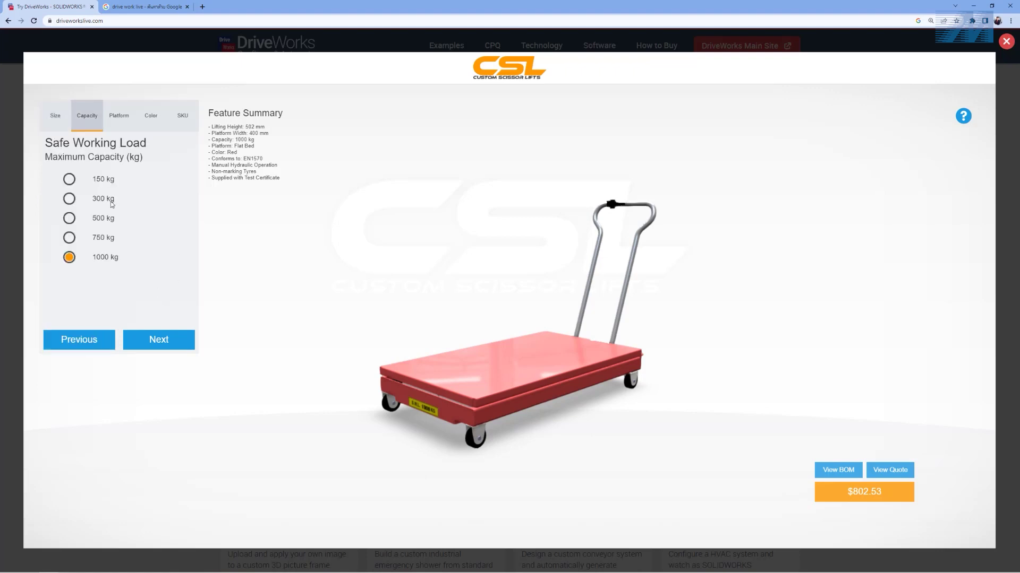
# - Set a 500 kg safe working load and choose a flat bed after previewing a roller bed
pyautogui.click(70, 218)
pyautogui.click(167, 346)
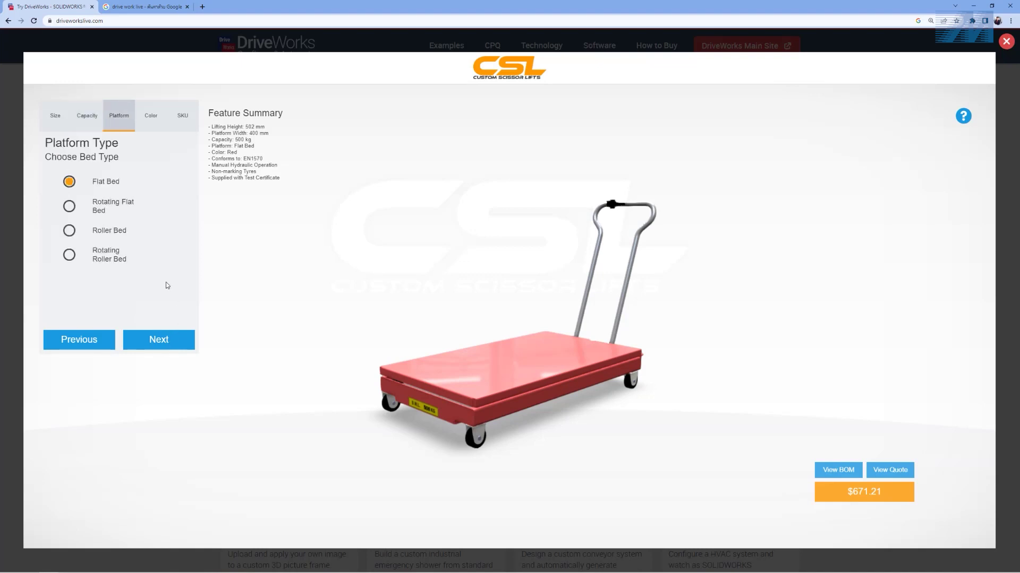
pyautogui.click(72, 236)
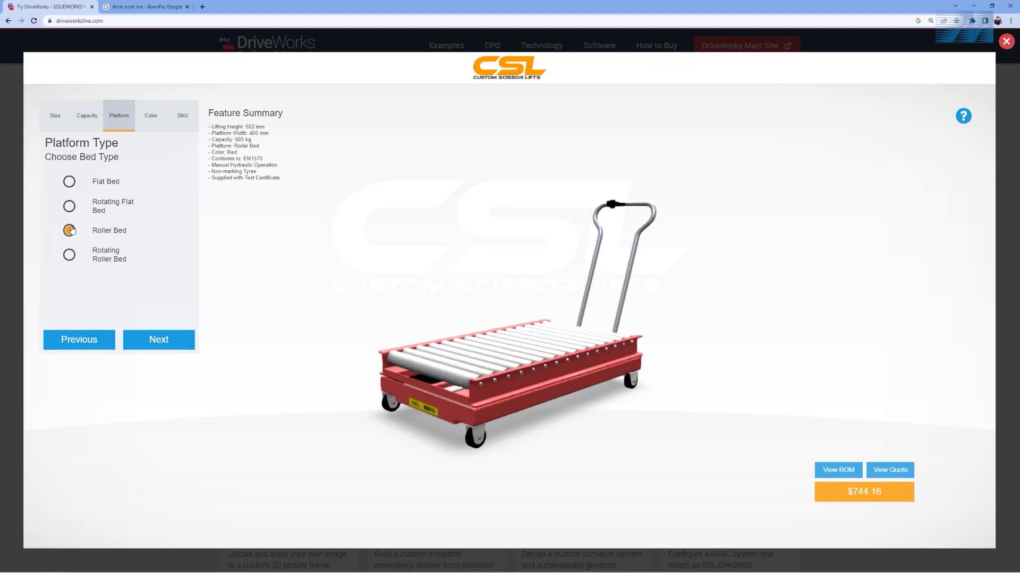
pyautogui.click(69, 207)
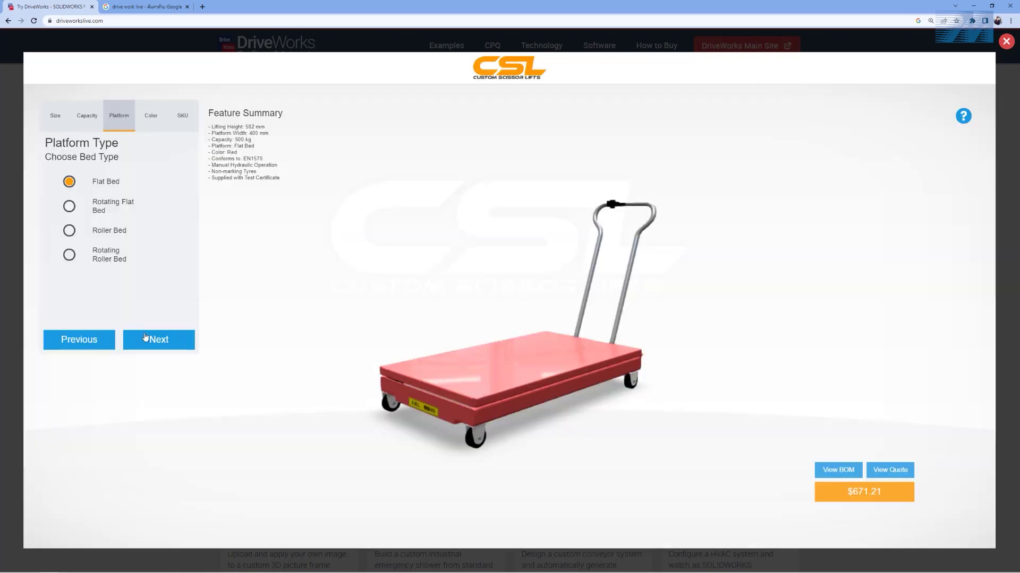
# - Try orange, green and black lift colours, end on red, and show code SL-502-400-500-Flat Bed-A
pyautogui.click(147, 343)
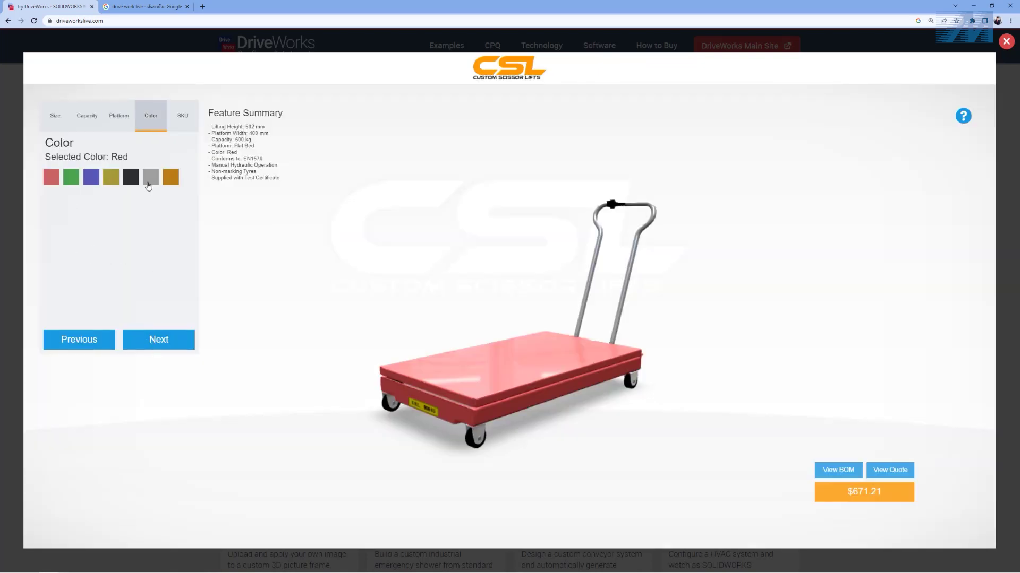
pyautogui.click(149, 183)
pyautogui.click(169, 181)
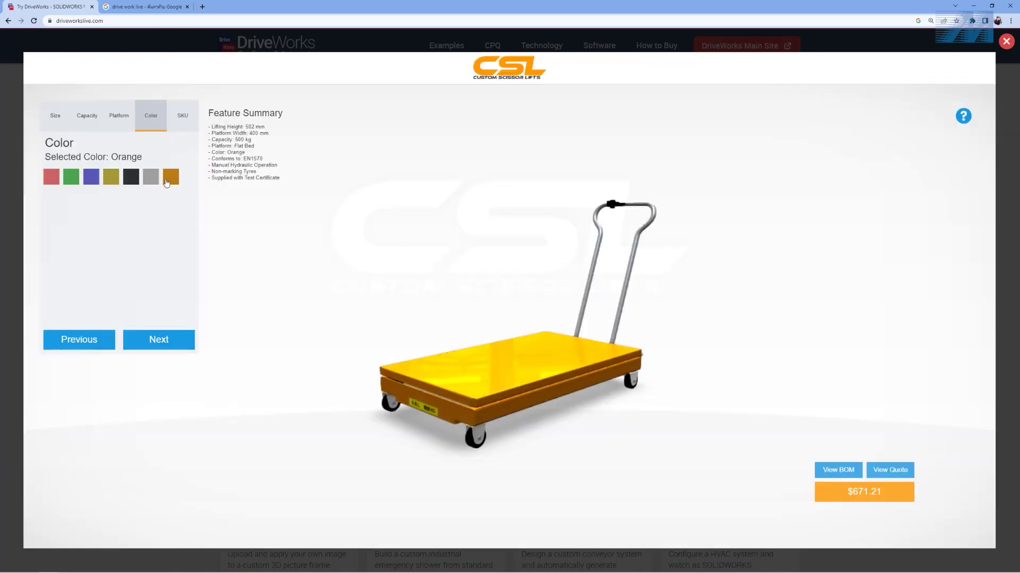
pyautogui.click(69, 184)
pyautogui.click(129, 180)
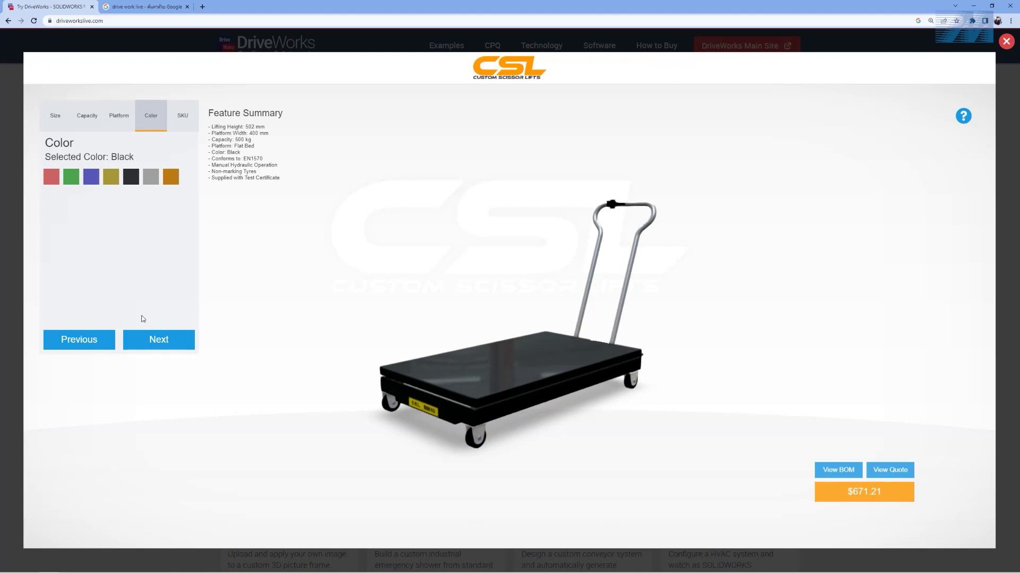
pyautogui.click(146, 343)
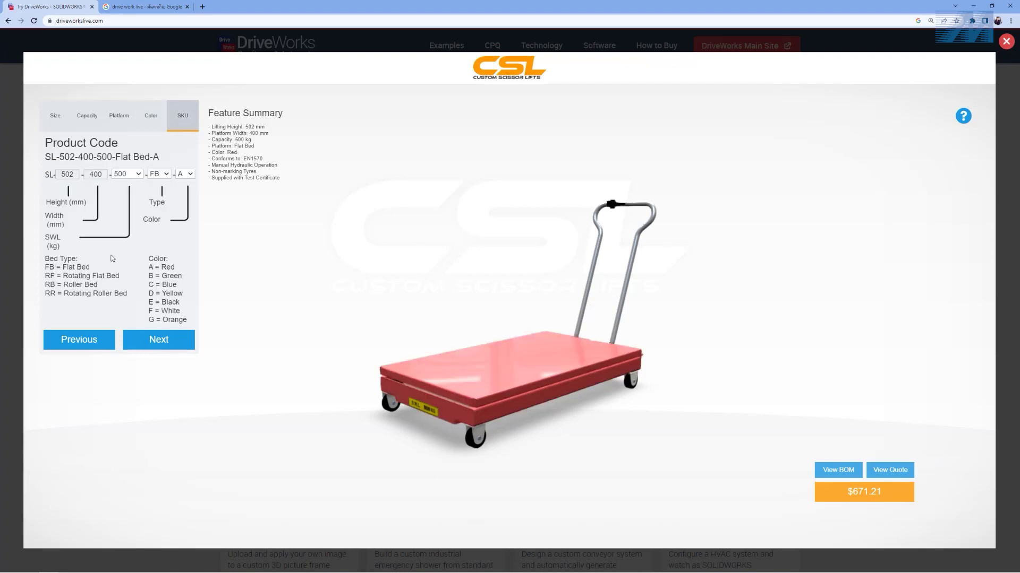
pyautogui.click(138, 175)
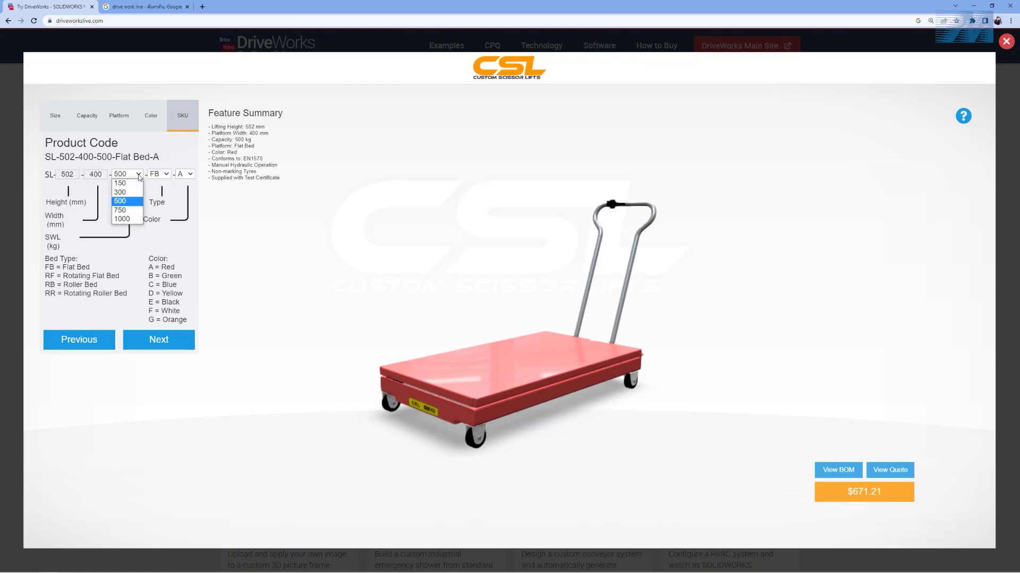
pyautogui.click(129, 201)
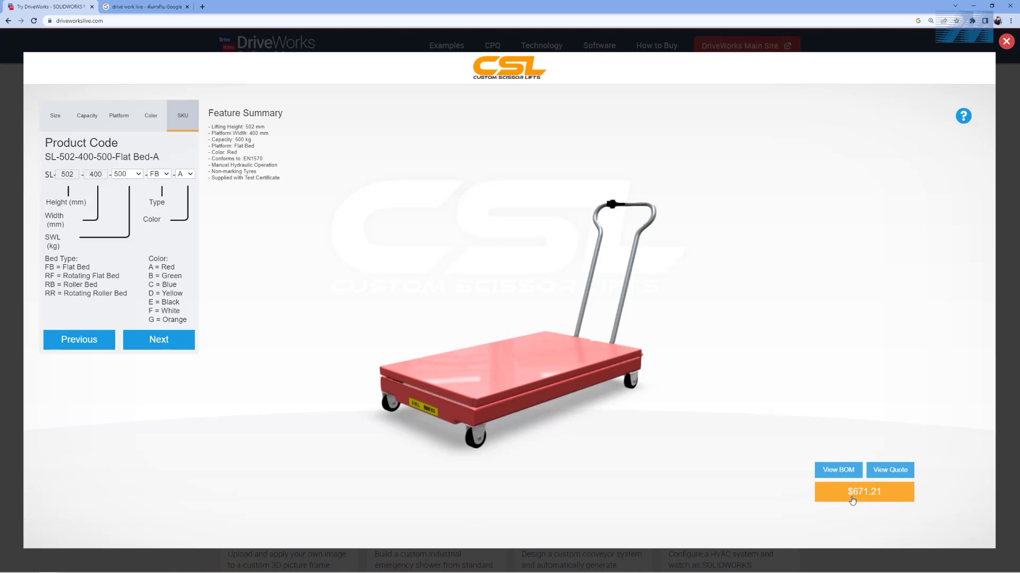
pyautogui.click(840, 472)
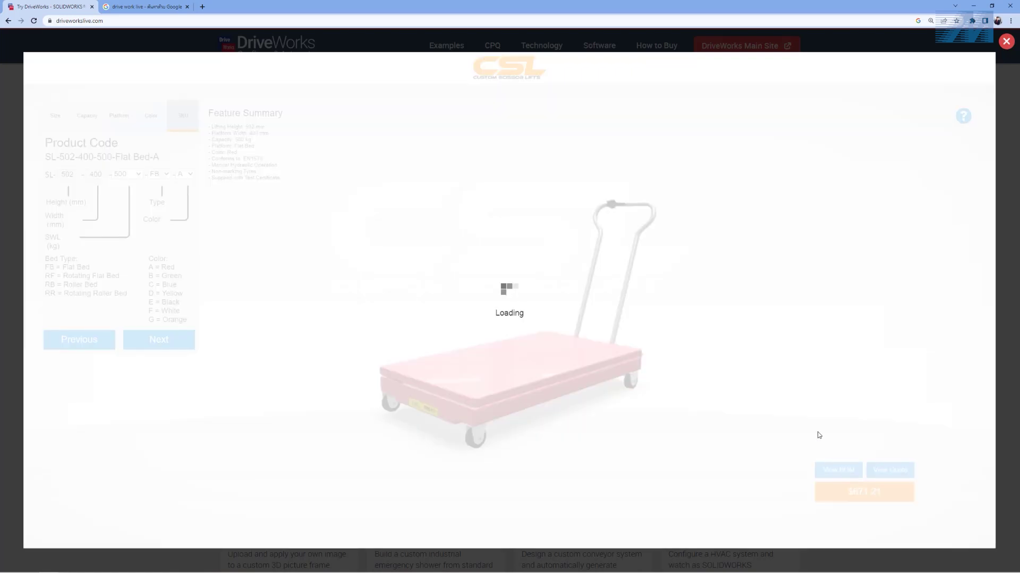
pyautogui.scroll(-2, 670, 378)
pyautogui.scroll(2, 659, 345)
pyautogui.scroll(1, 621, 263)
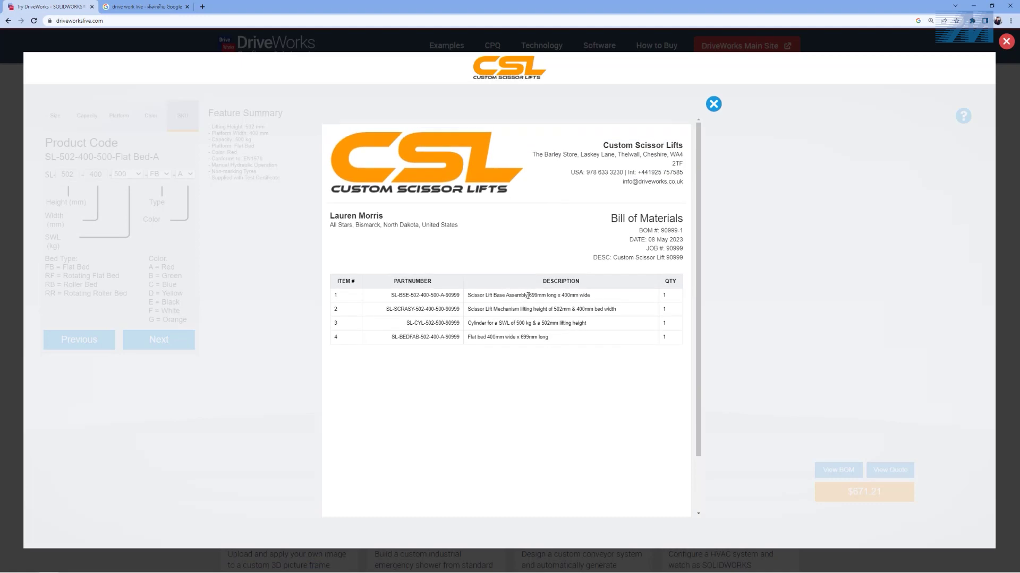
pyautogui.click(712, 105)
pyautogui.click(883, 476)
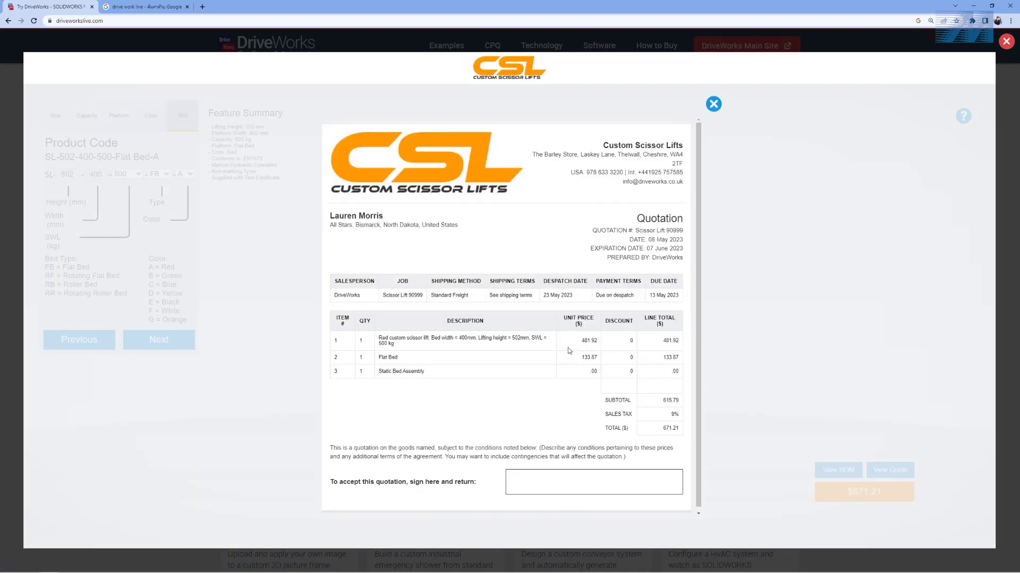
pyautogui.scroll(1, 605, 321)
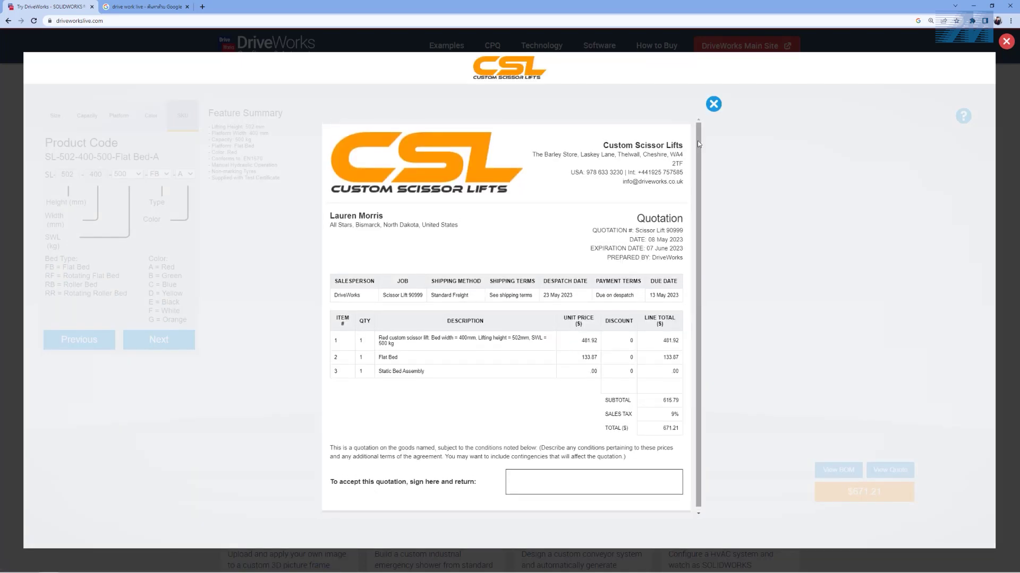
pyautogui.click(712, 206)
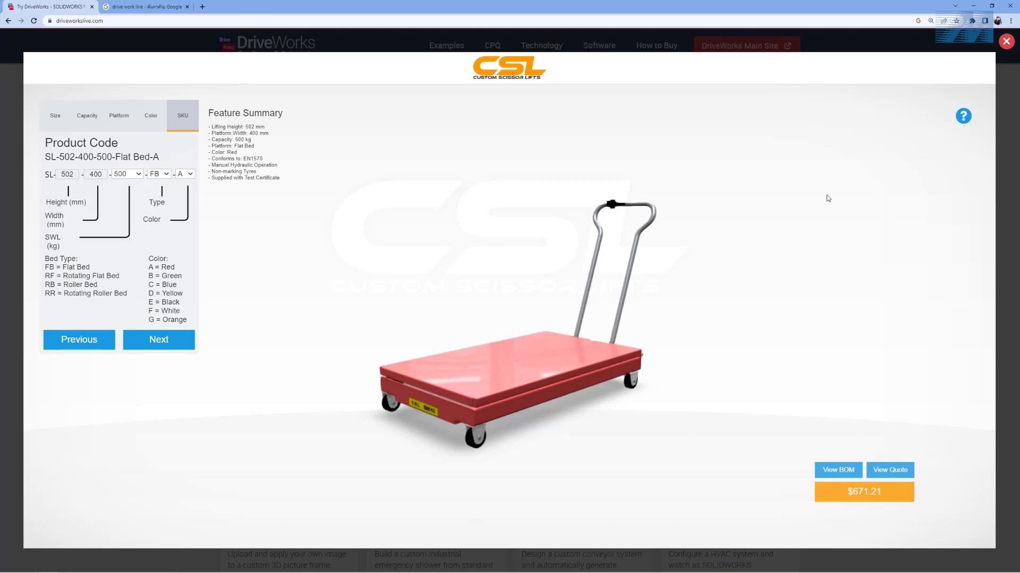
# - Close the scissor lift configurator and browse the Picture Frame, Emergency Shower, Conveyor and HVAC example cards
pyautogui.click(1006, 42)
pyautogui.scroll(2, 608, 225)
pyautogui.scroll(2, 608, 226)
pyautogui.scroll(1, 609, 229)
pyautogui.scroll(-5, 609, 229)
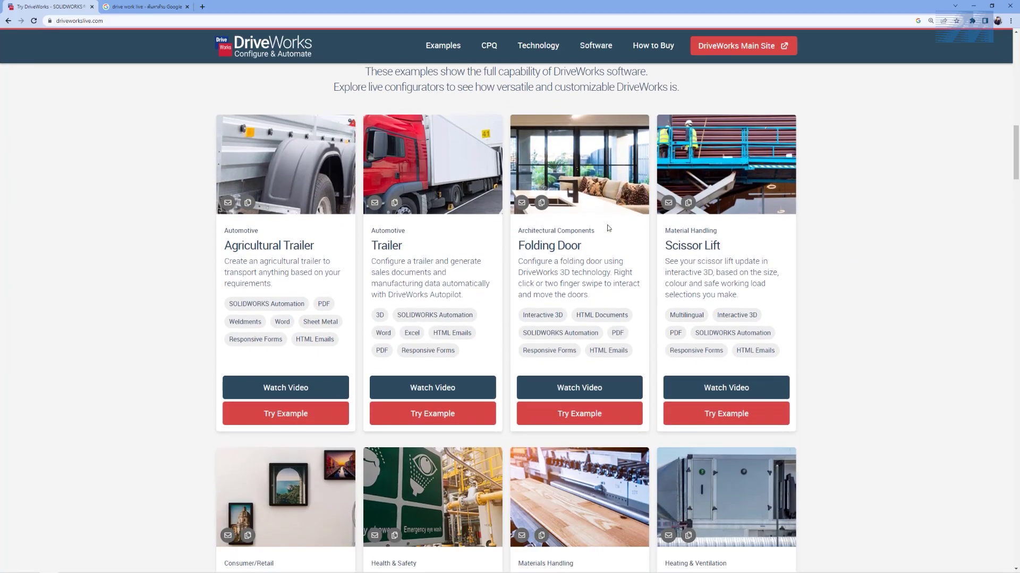
pyautogui.scroll(-1, 608, 228)
pyautogui.scroll(-2, 608, 228)
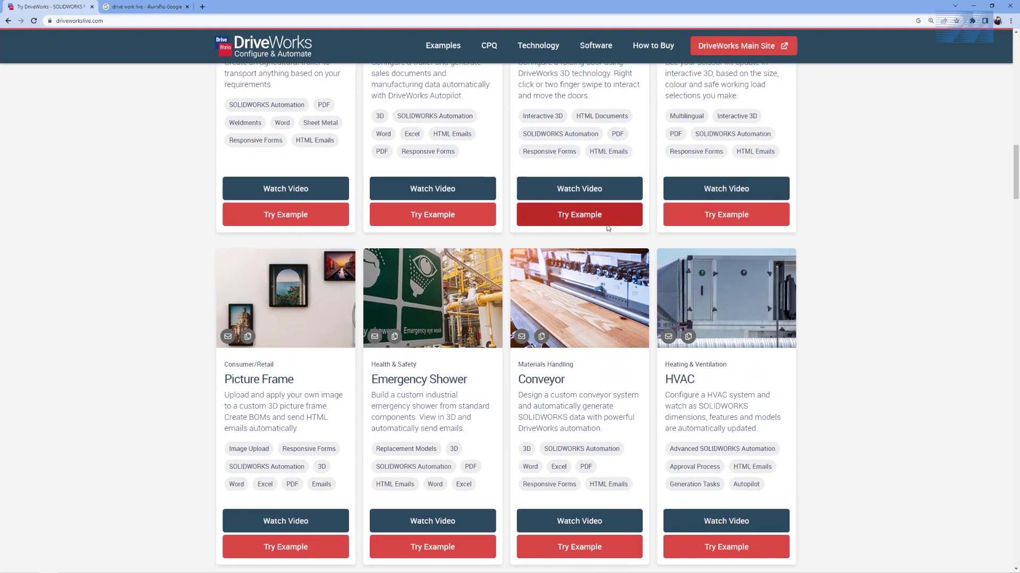
pyautogui.scroll(-1, 608, 229)
pyautogui.scroll(-1, 608, 229)
pyautogui.scroll(-1, 608, 229)
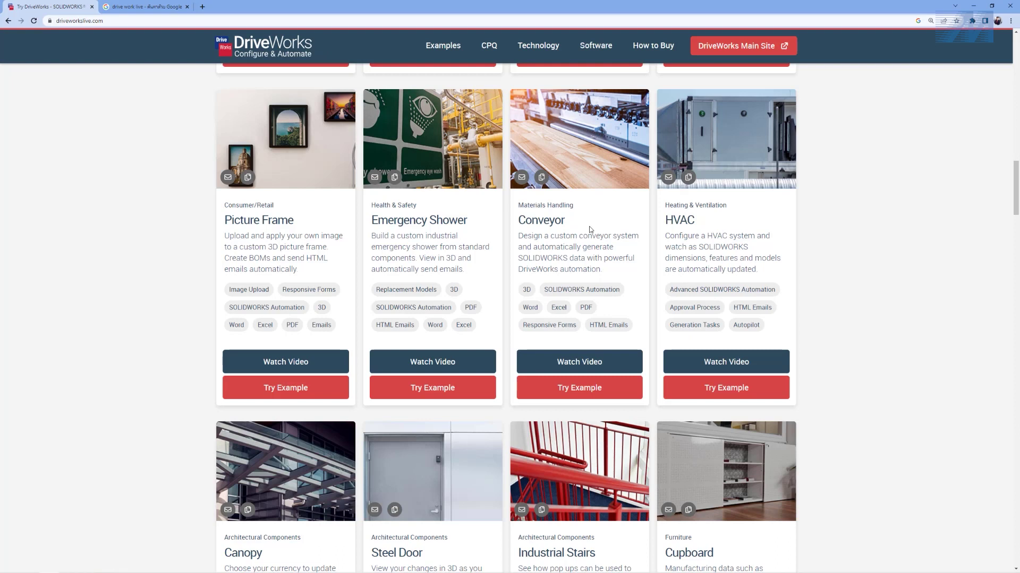
pyautogui.scroll(-2, 591, 229)
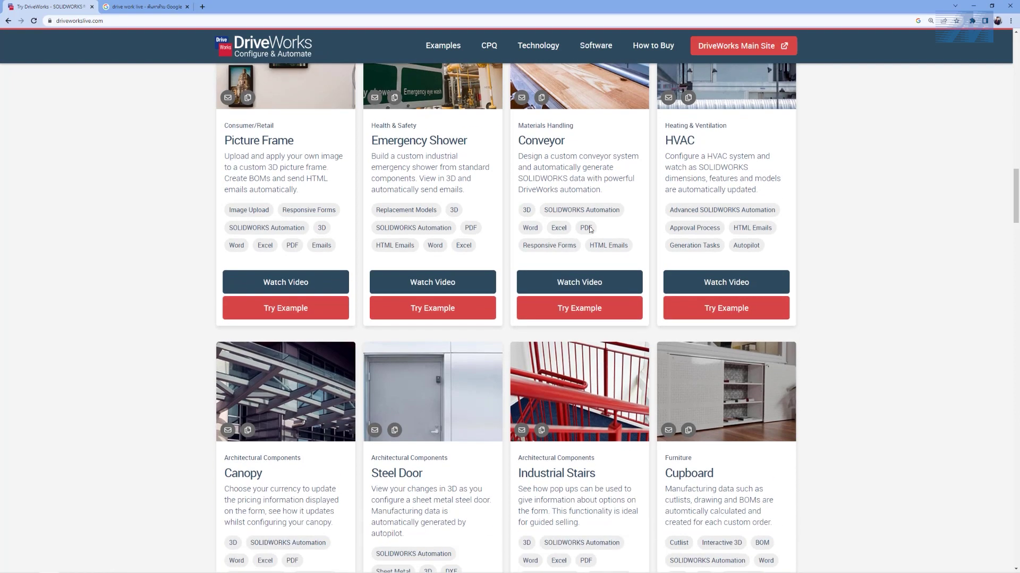
pyautogui.scroll(3, 589, 226)
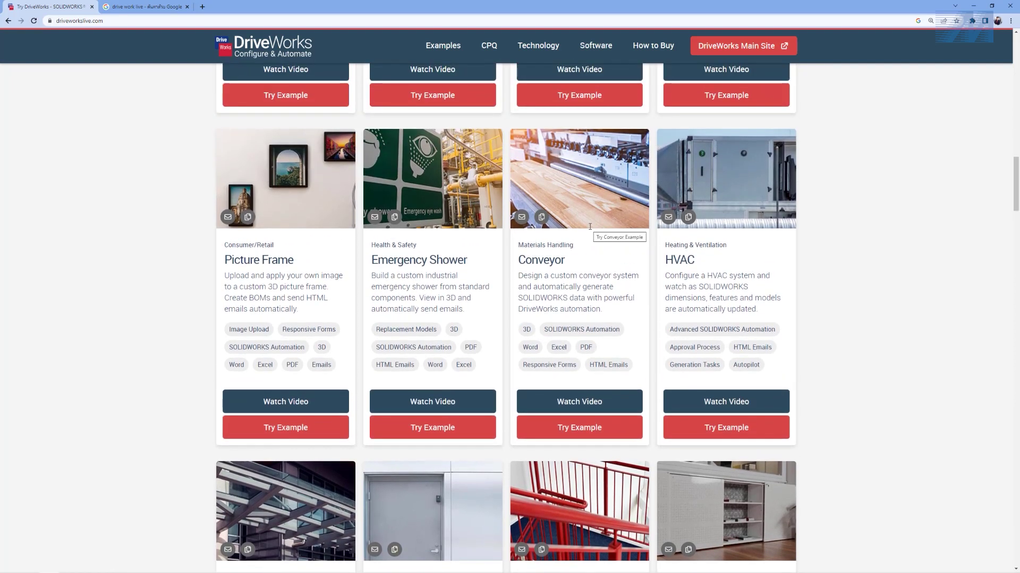